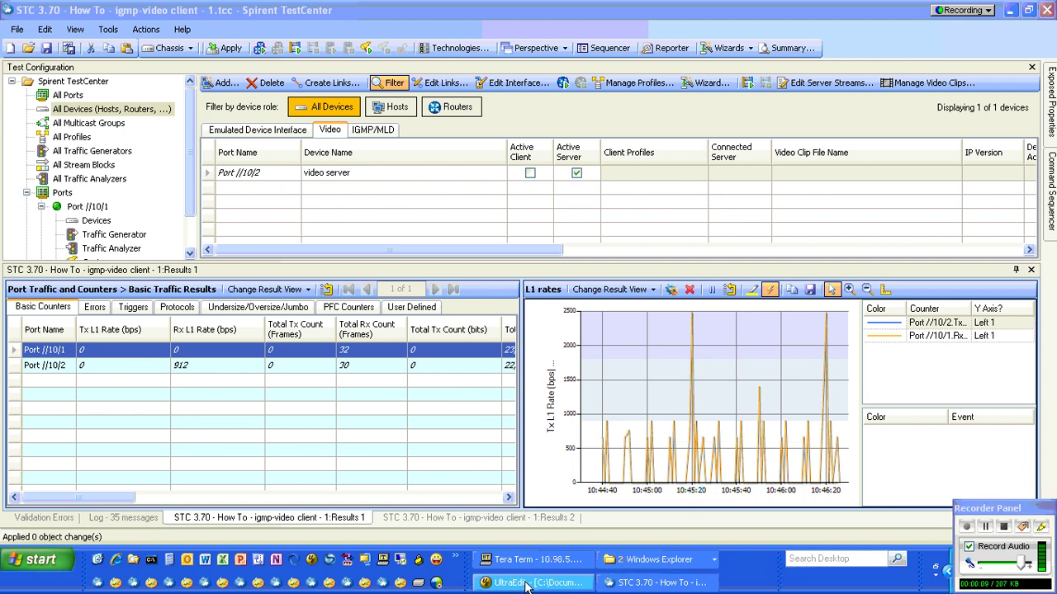
Step: Bring up scratch.txt in UltraEdit and select the IGMP Leave exchange on lines 21–23
left_click(526, 585)
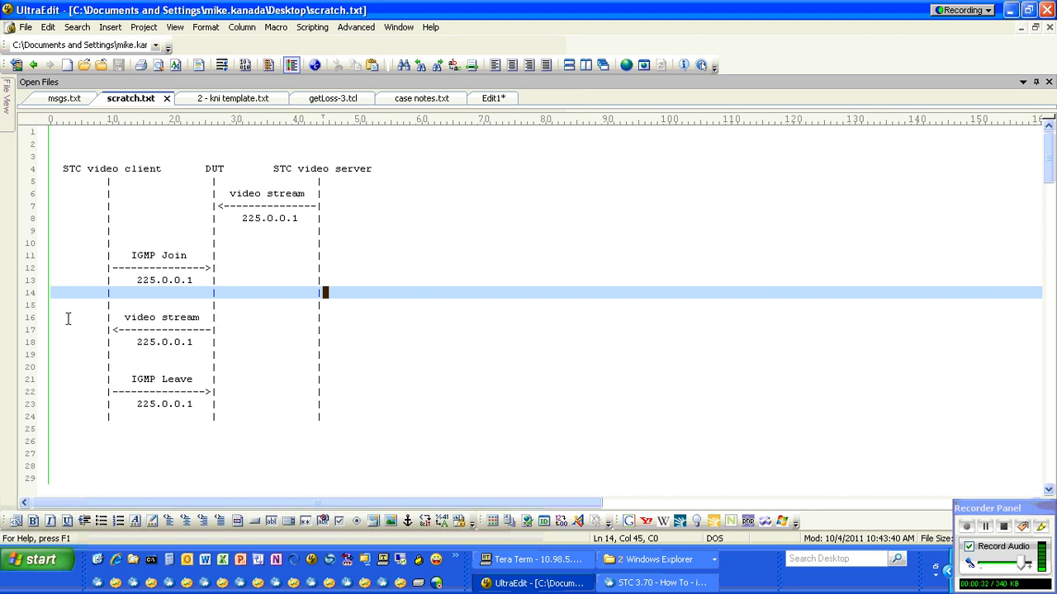
scroll(69, 335, "down", 1)
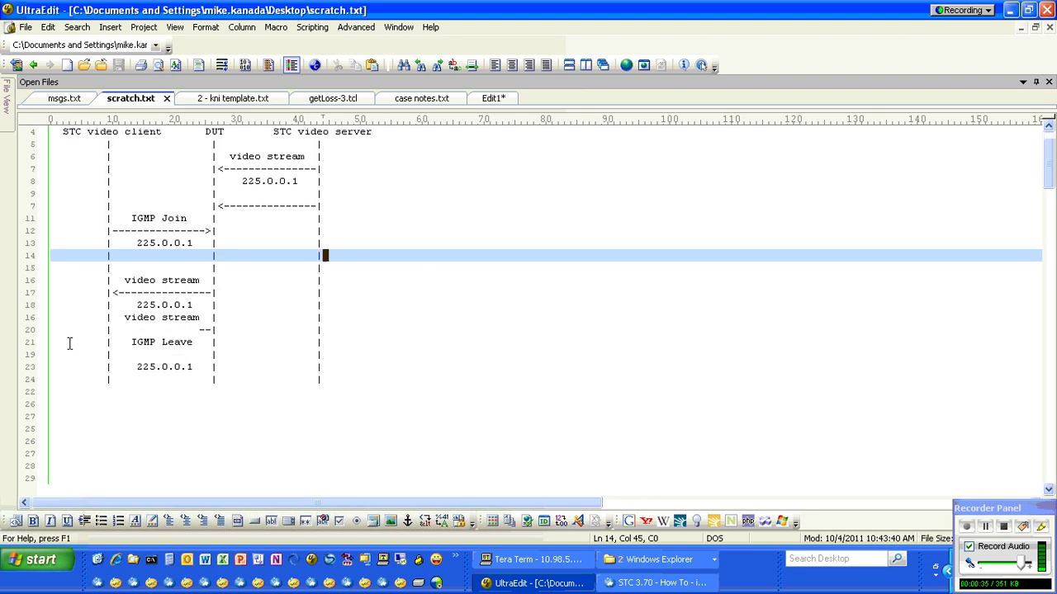
left_click(58, 355)
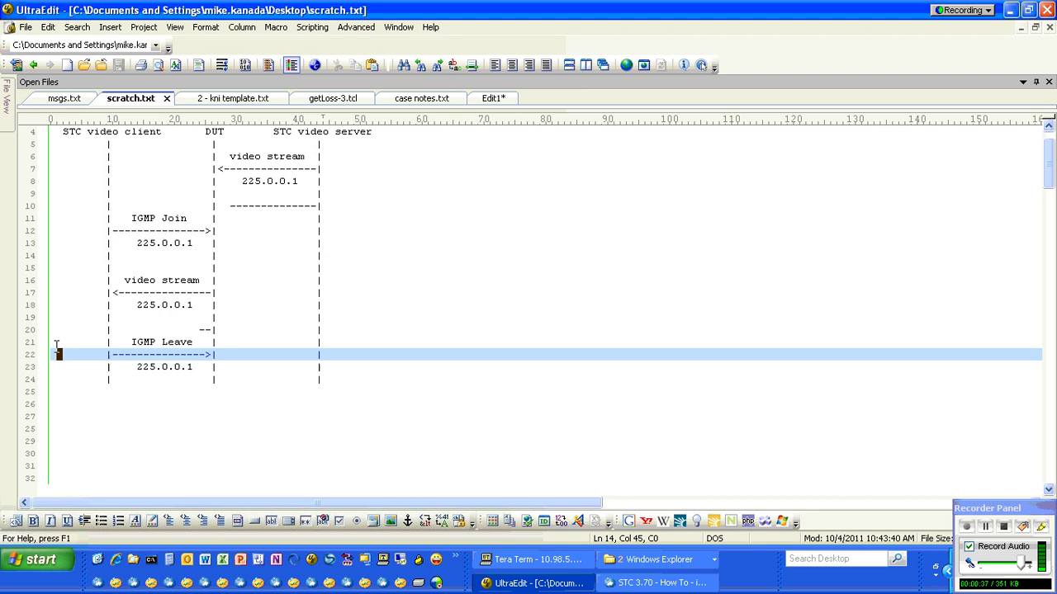
left_click_drag(57, 347, 53, 380)
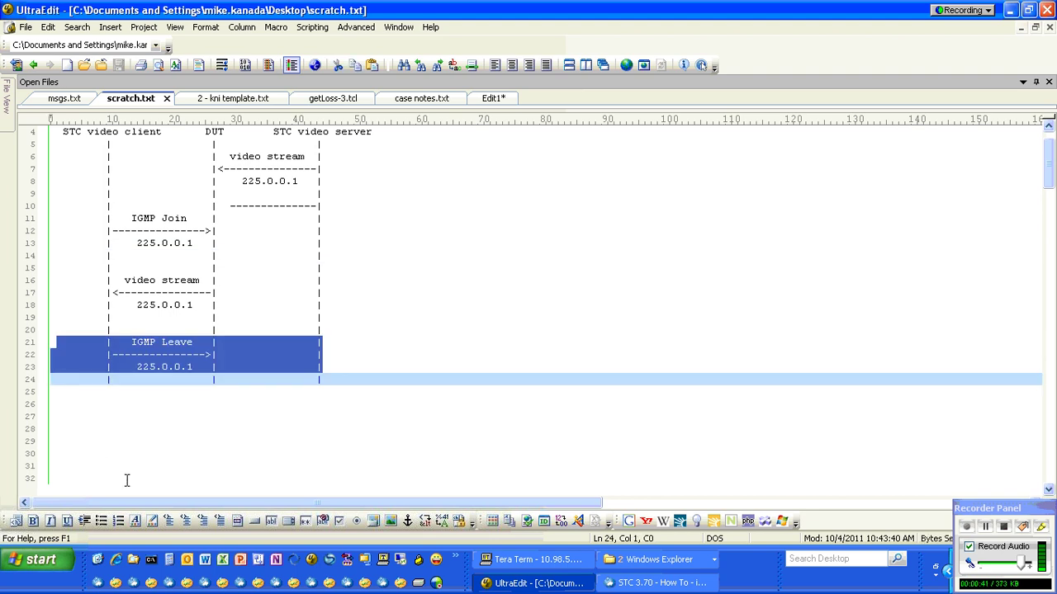
scroll(401, 417, "up", 1)
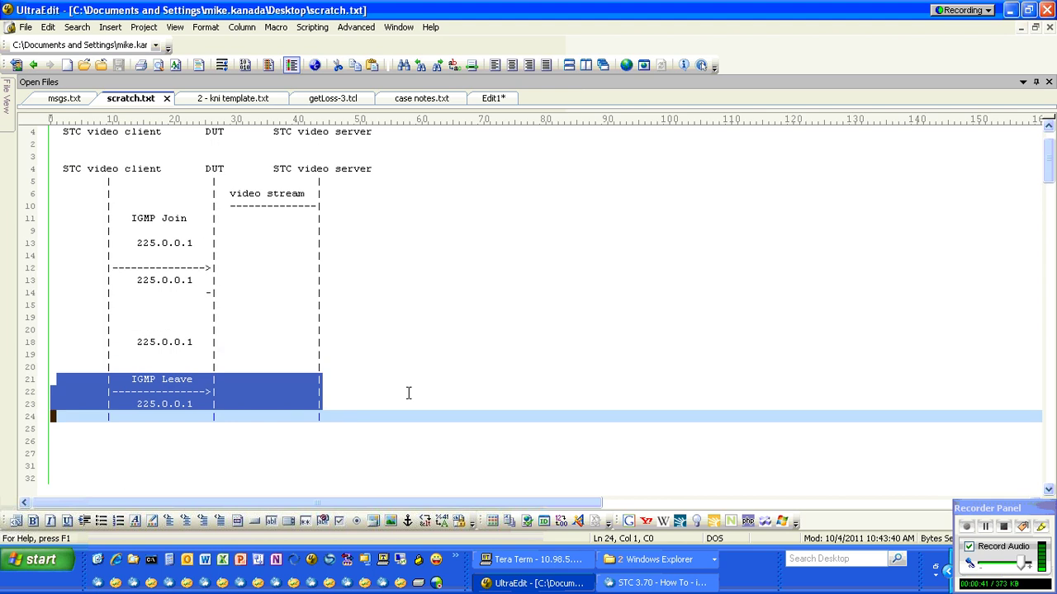
Step: Confirm a video clip is stored on chassis slot 10 in Manage Video Clips, then close it
left_click(660, 583)
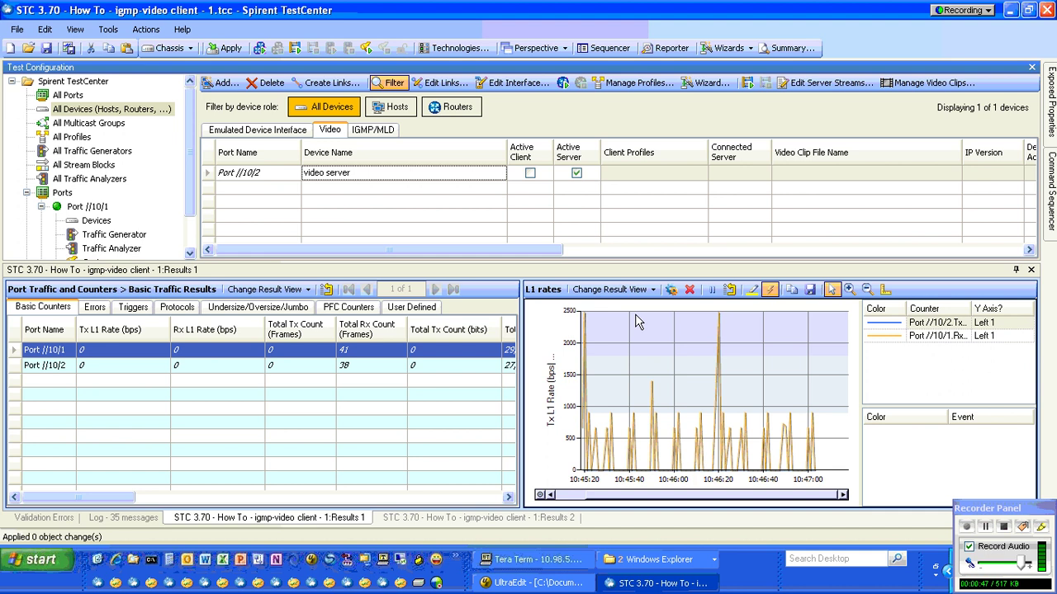
left_click(885, 86)
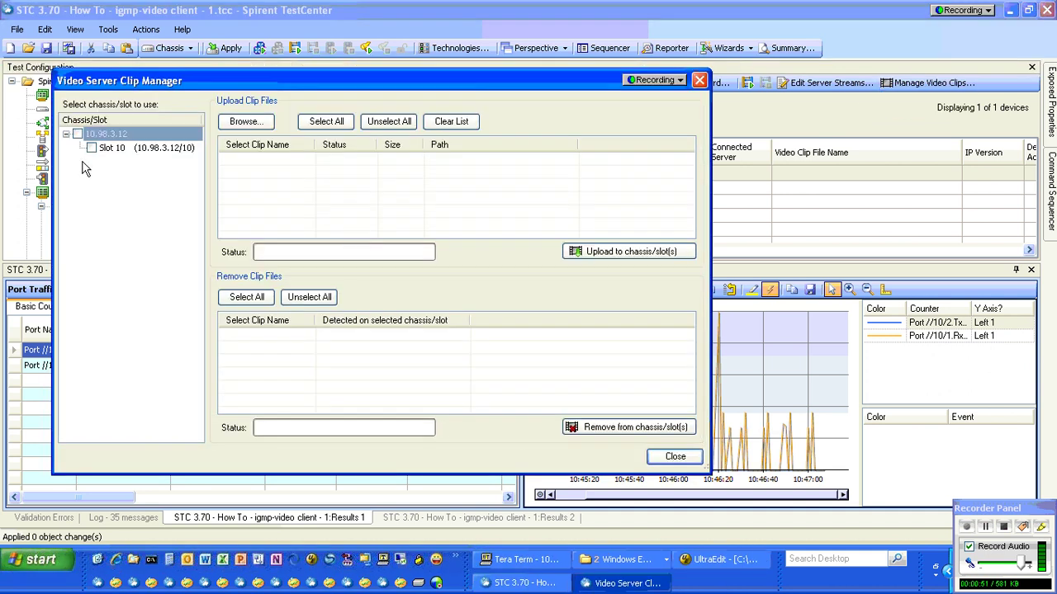
left_click(92, 148)
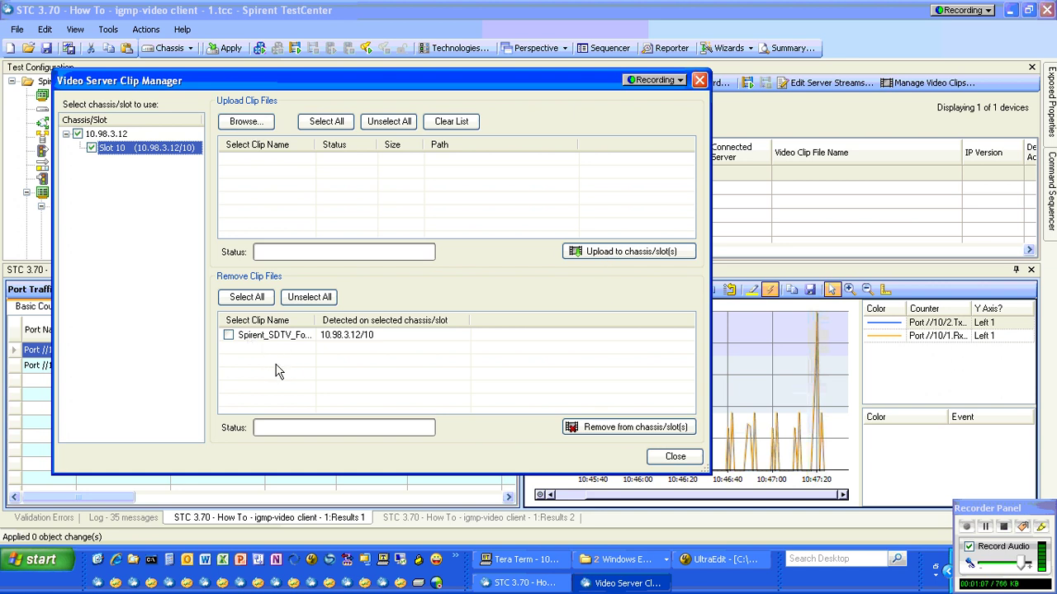
left_click(673, 457)
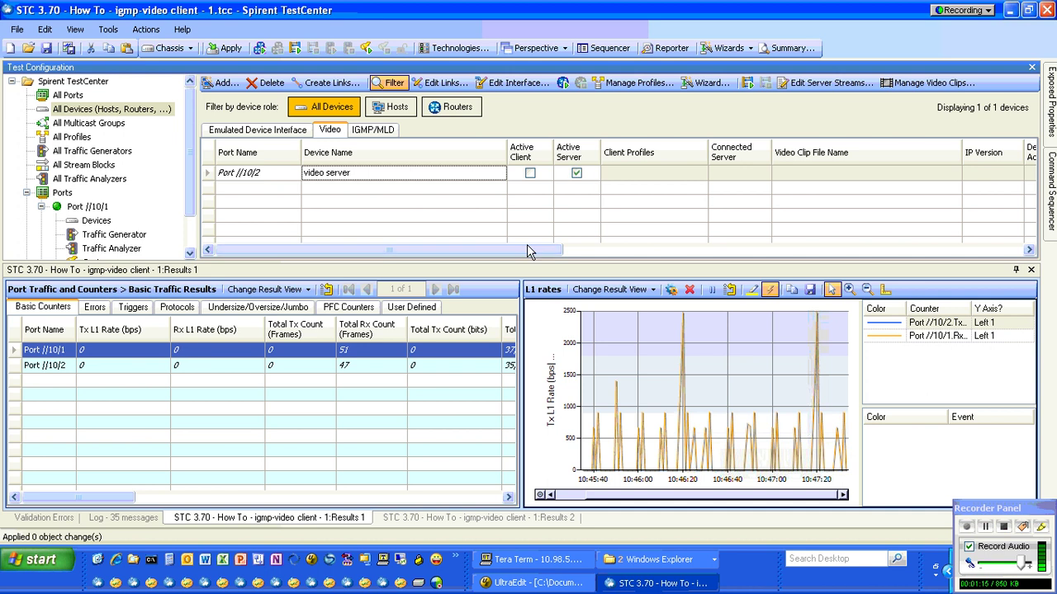
left_click(715, 251)
left_click_drag(715, 251, 846, 251)
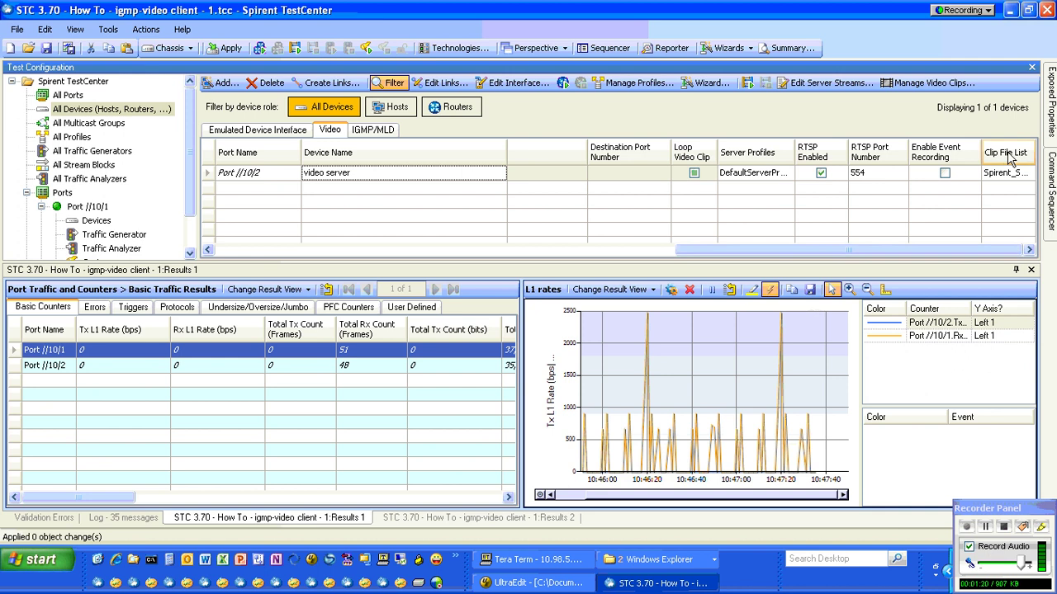
left_click(1019, 176)
left_click(1028, 175)
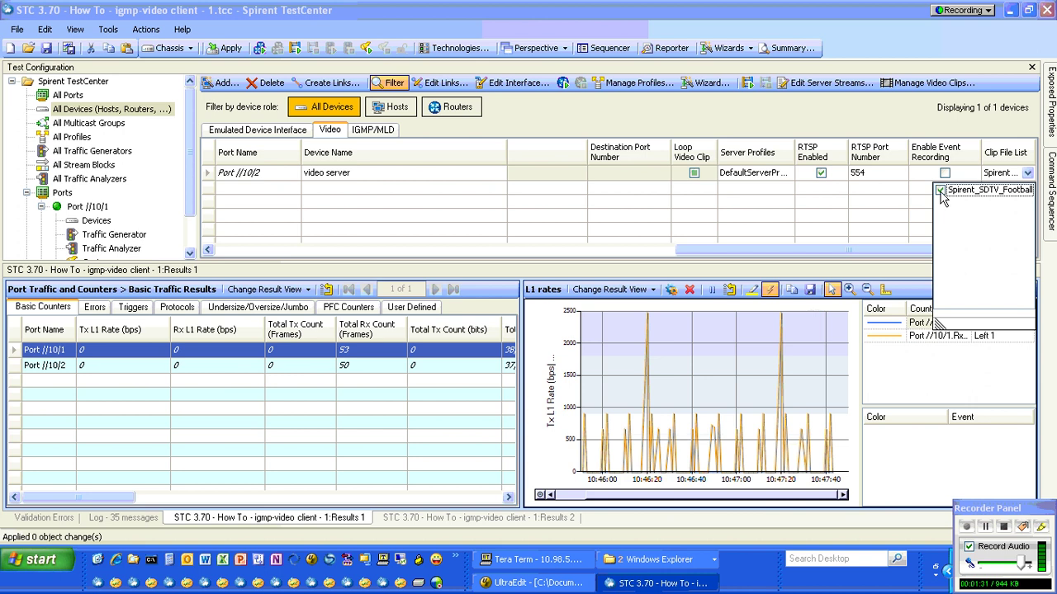
left_click(524, 252)
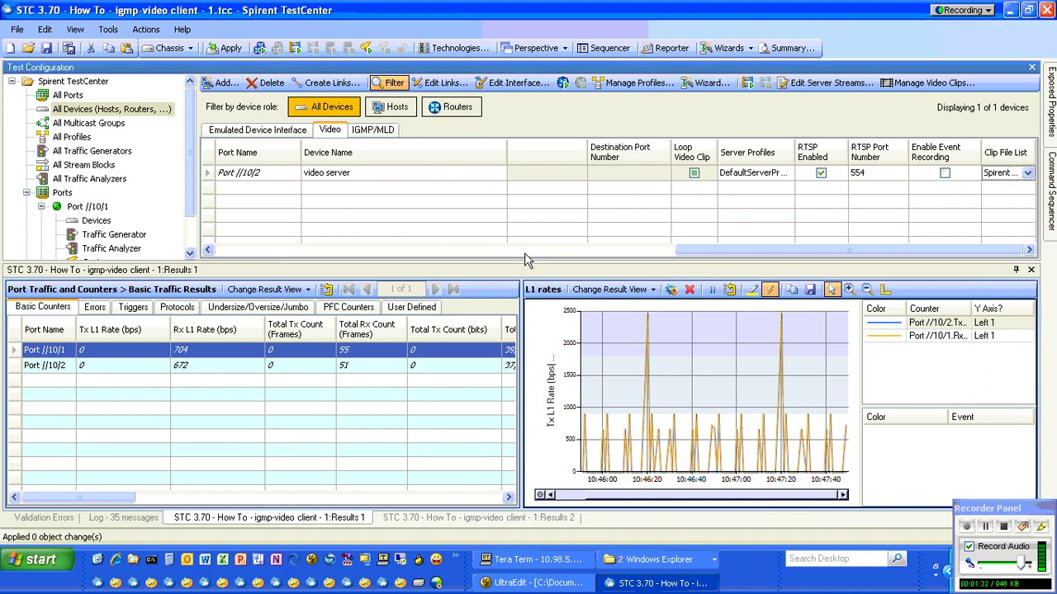
left_click(524, 252)
left_click_drag(382, 254, 268, 253)
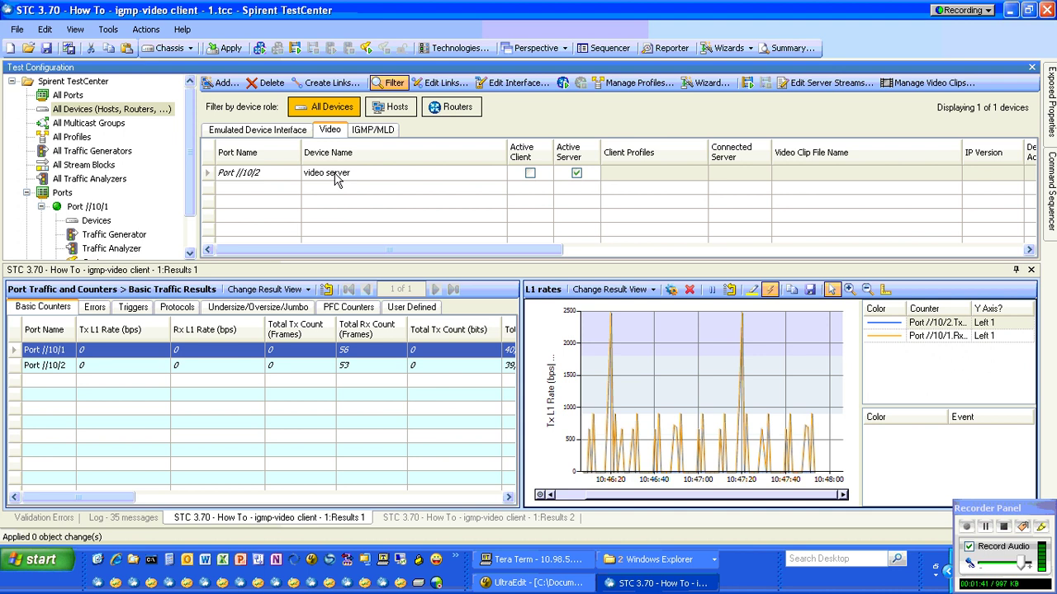
Step: Set the 225.0.0.1 port 50050 server stream's transport type to RTP Transport
left_click(813, 89)
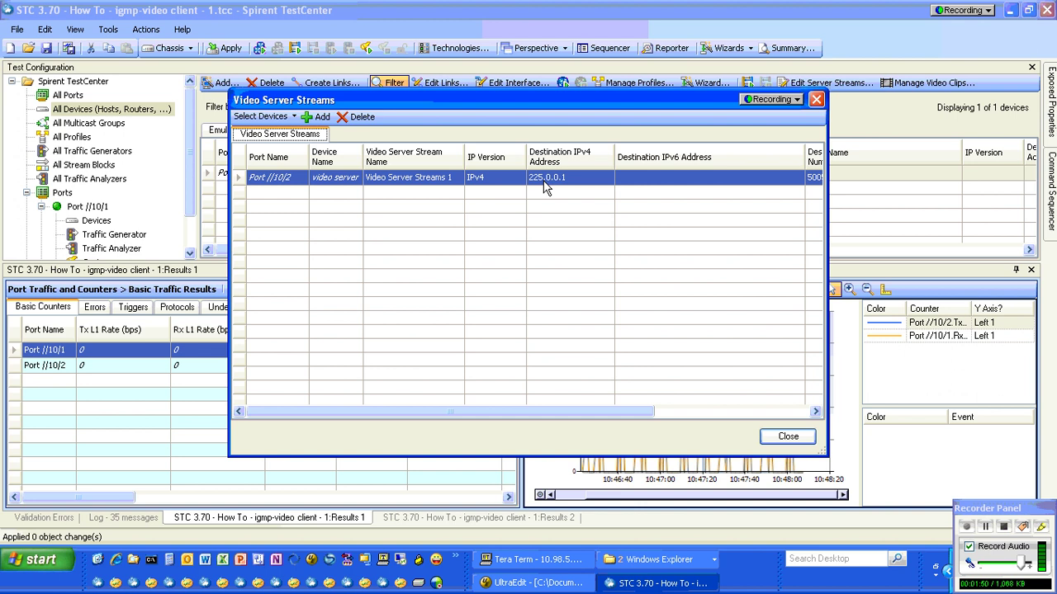
left_click_drag(585, 413, 776, 415)
left_click(768, 180)
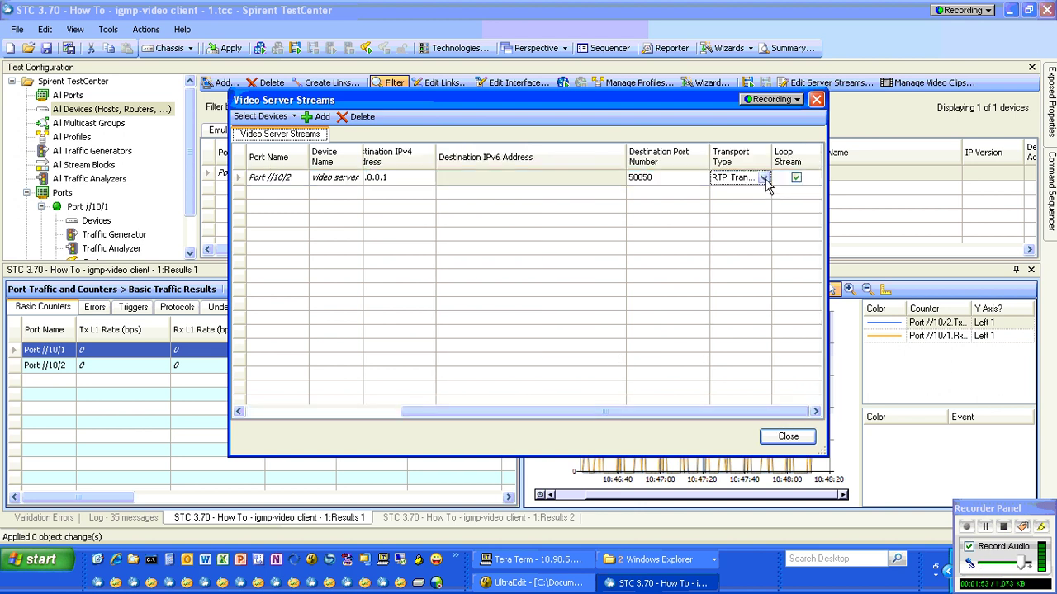
left_click(763, 177)
left_click(766, 203)
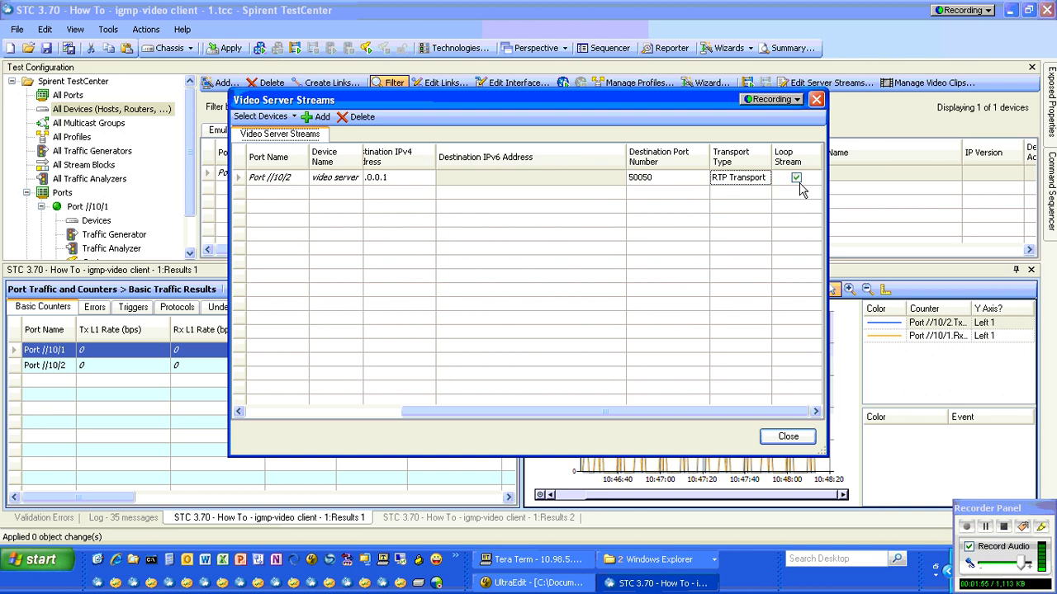
left_click(786, 436)
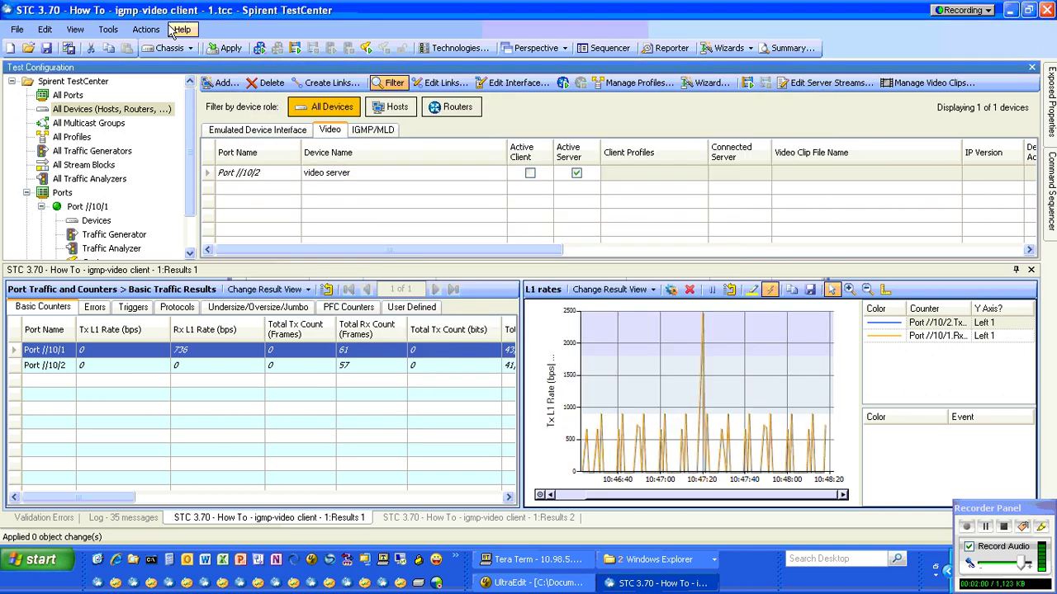
Step: Apply the configuration and start the video protocol so Port //10/2 streams about 1.3 Mbps
left_click(224, 48)
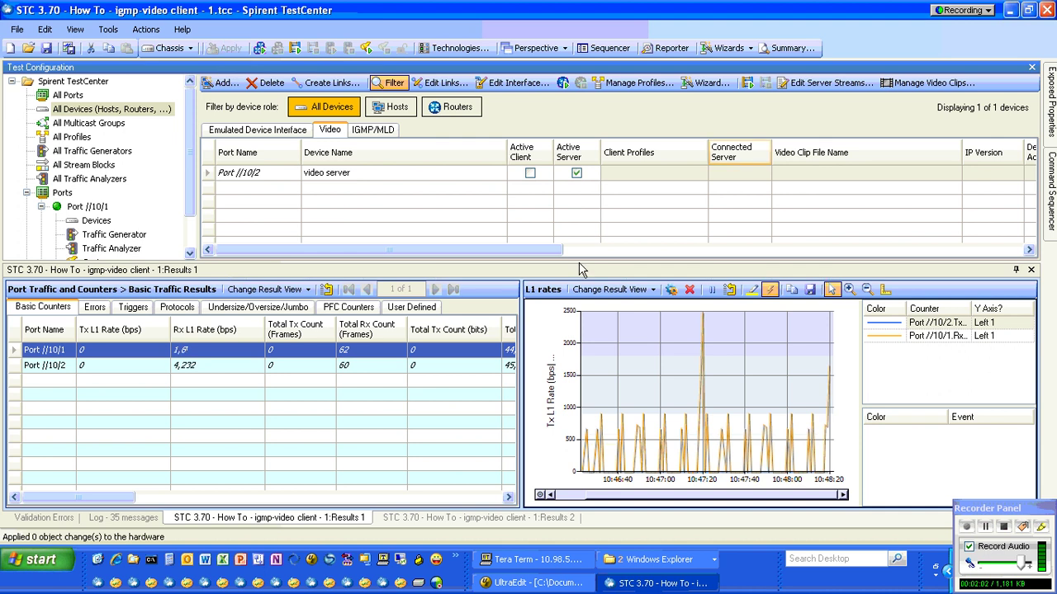
left_click(748, 85)
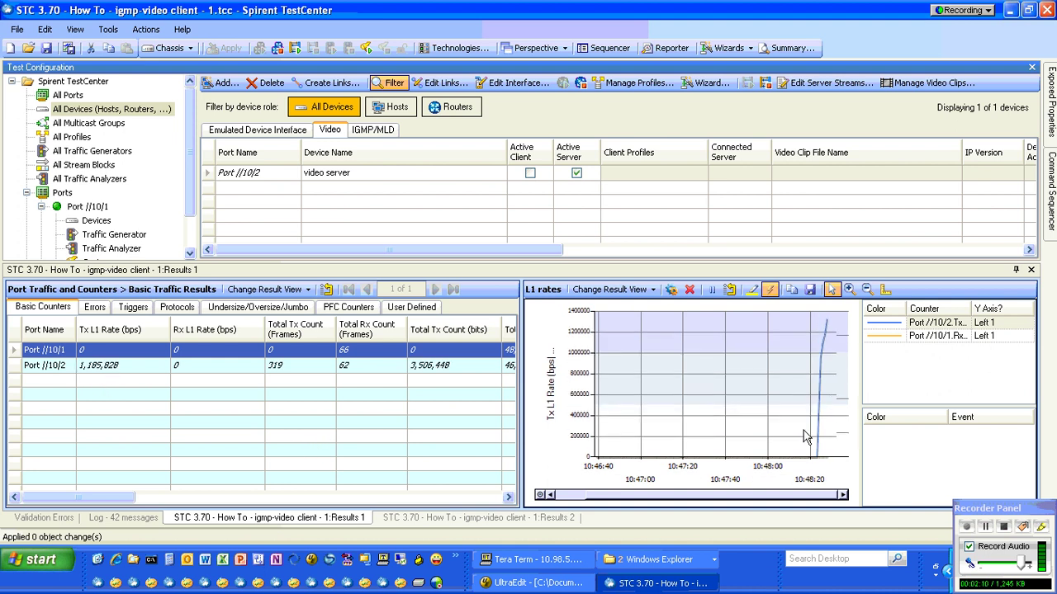
mouse_move(826, 391)
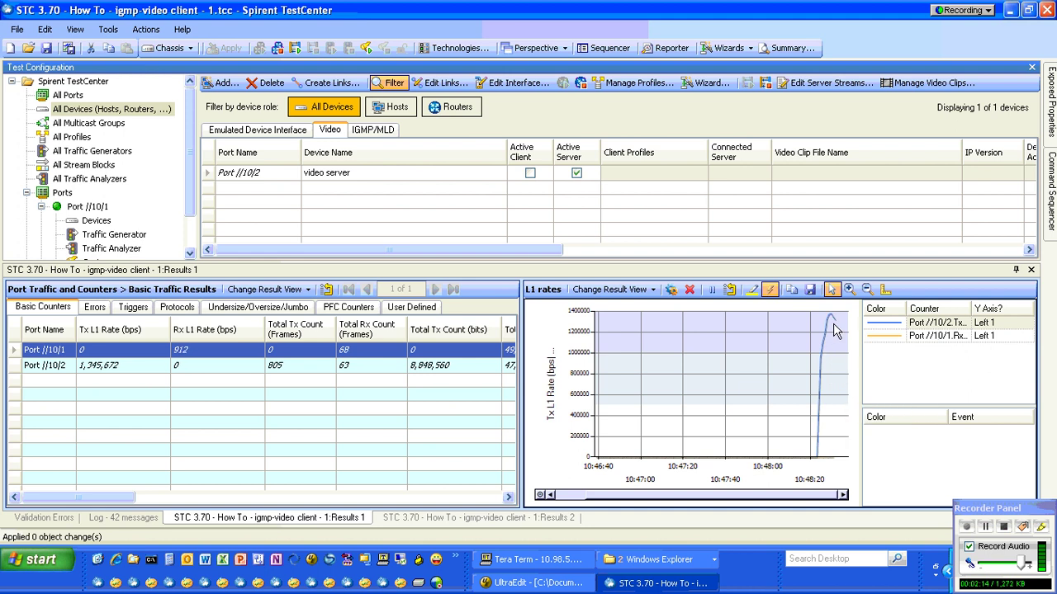
left_click(532, 583)
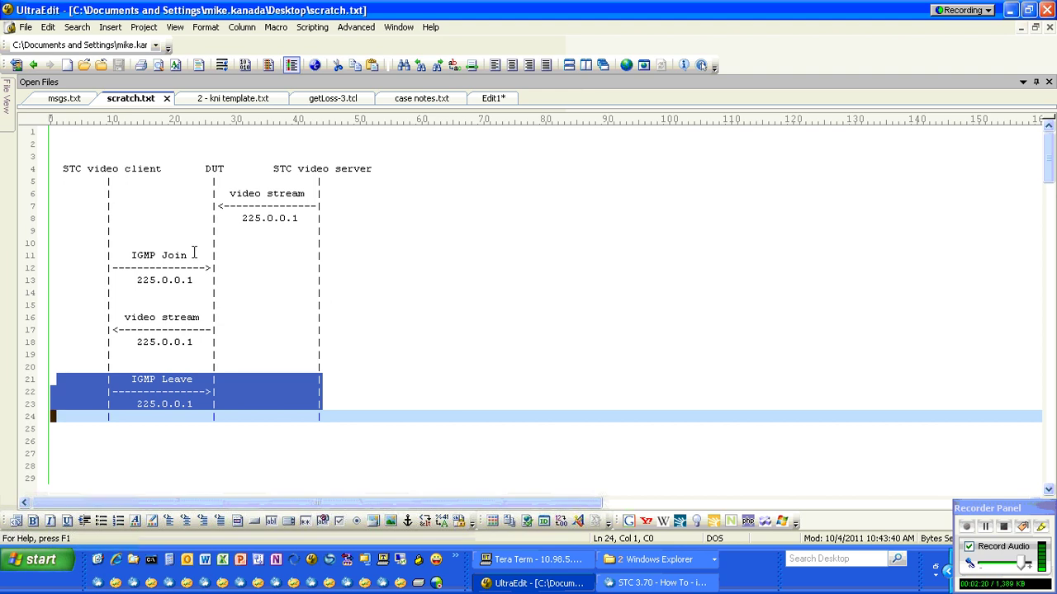
Step: Add a new emulated device on Port //10/1 only
left_click(630, 585)
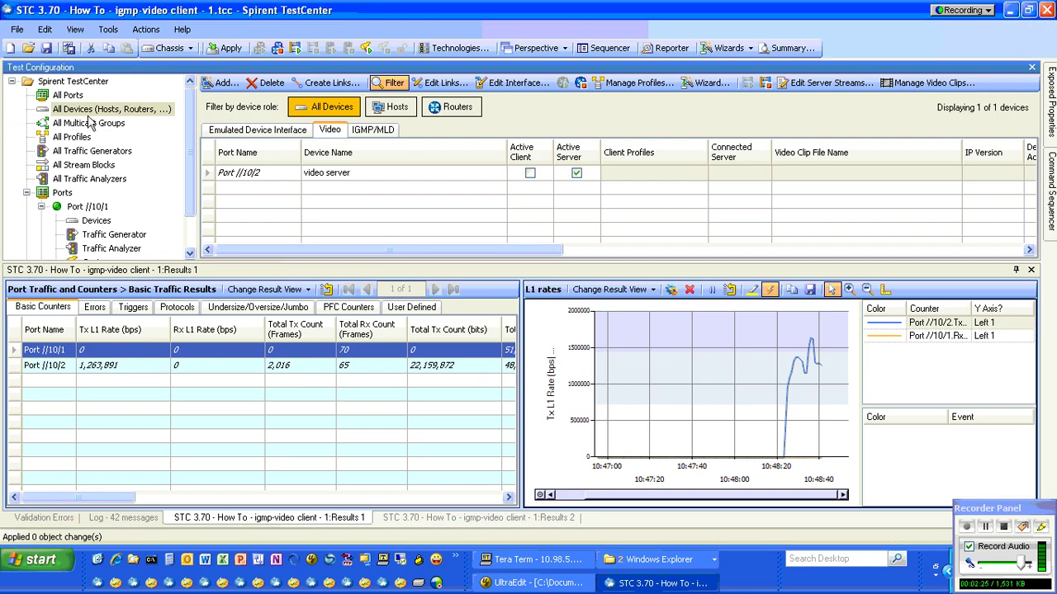
left_click(221, 82)
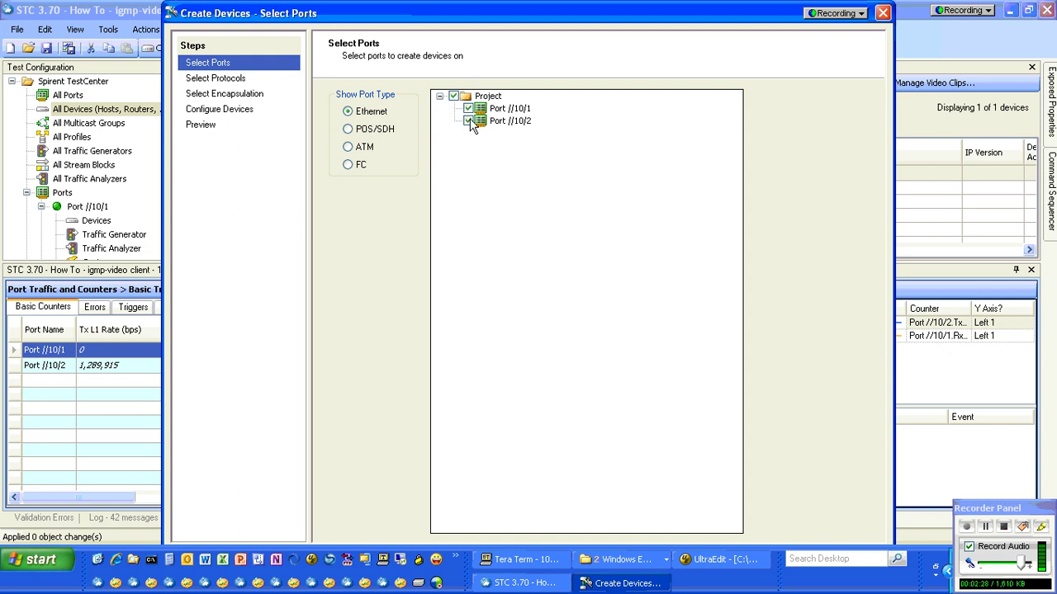
mouse_move(499, 7)
left_mouse_down()
mouse_move(495, 99)
mouse_move(507, 128)
mouse_move(489, 24)
left_mouse_up()
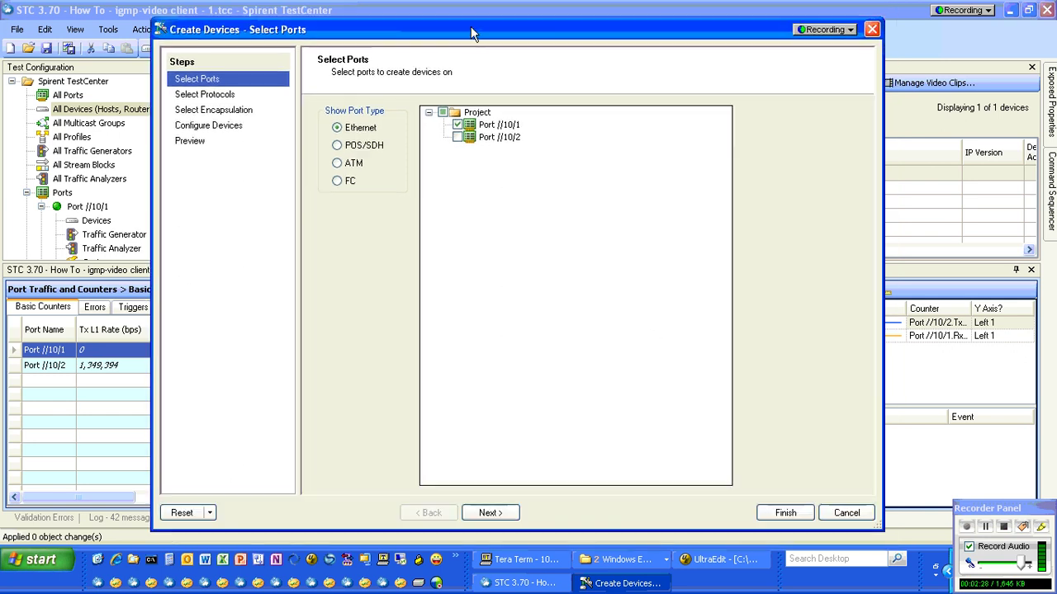
left_click(785, 513)
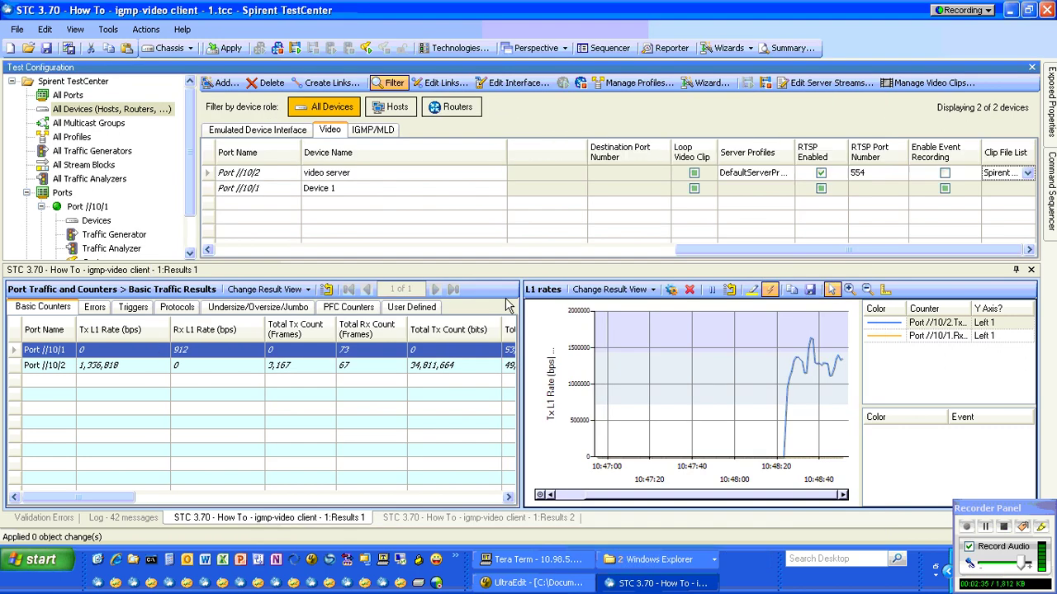
Step: Rename the new Port //10/1 device to 'video client'
double_click(388, 195)
type("vido")
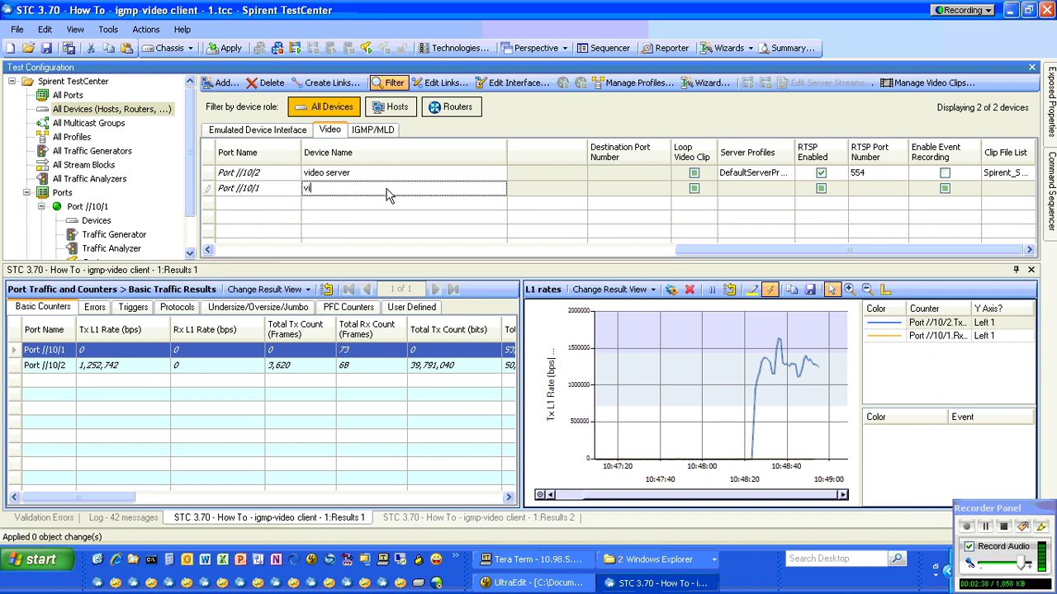
key("BackSpace")
key("BackSpace")
type("eo ")
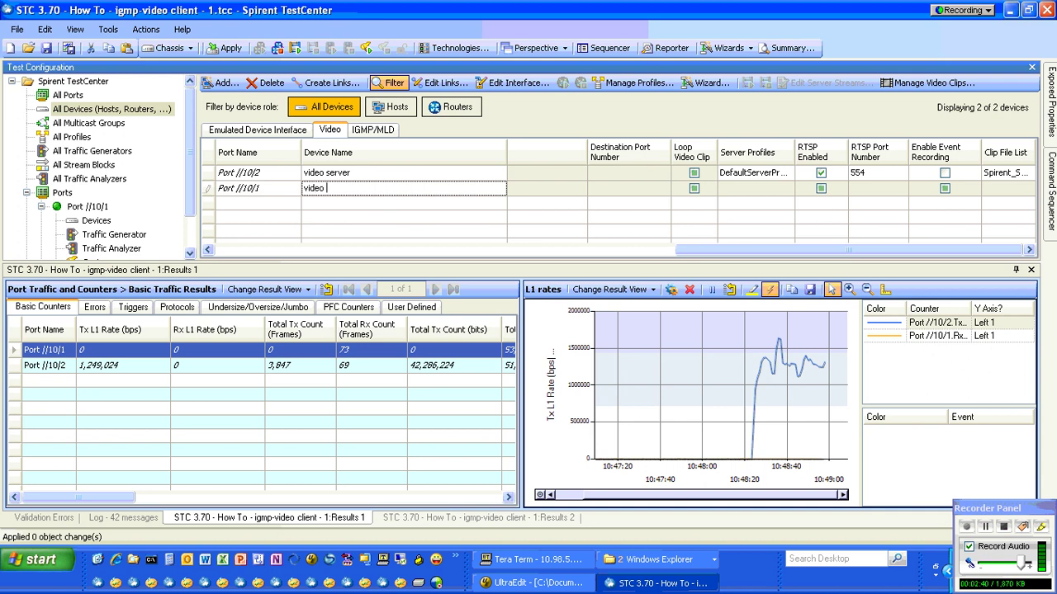
type("client")
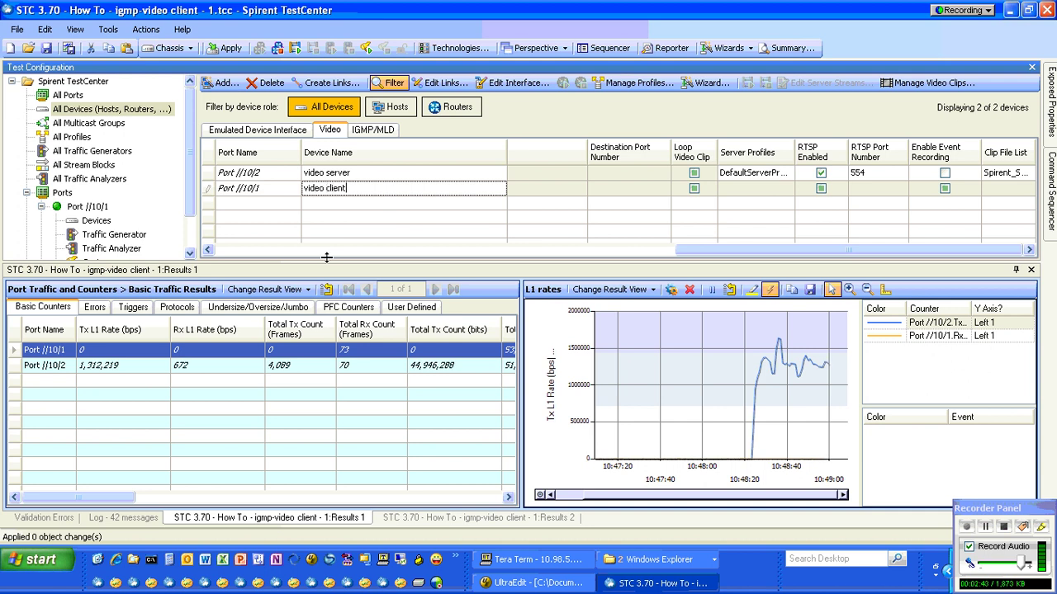
Step: Sort the devices by Port Name and bring the video client's IPv4 address and gateway columns into view
left_click(258, 132)
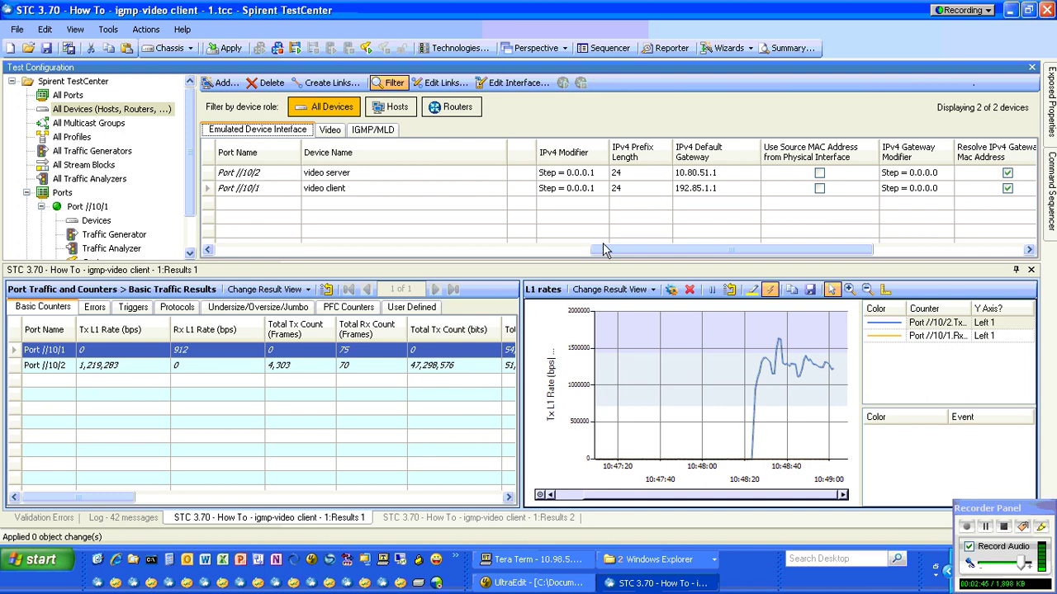
left_click_drag(603, 250, 410, 268)
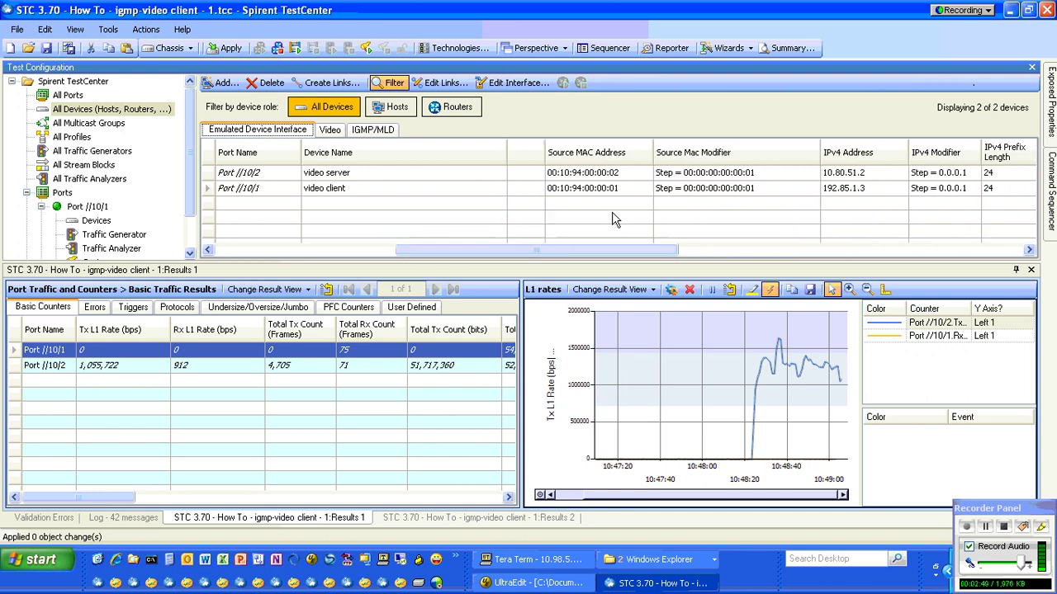
left_click(263, 160)
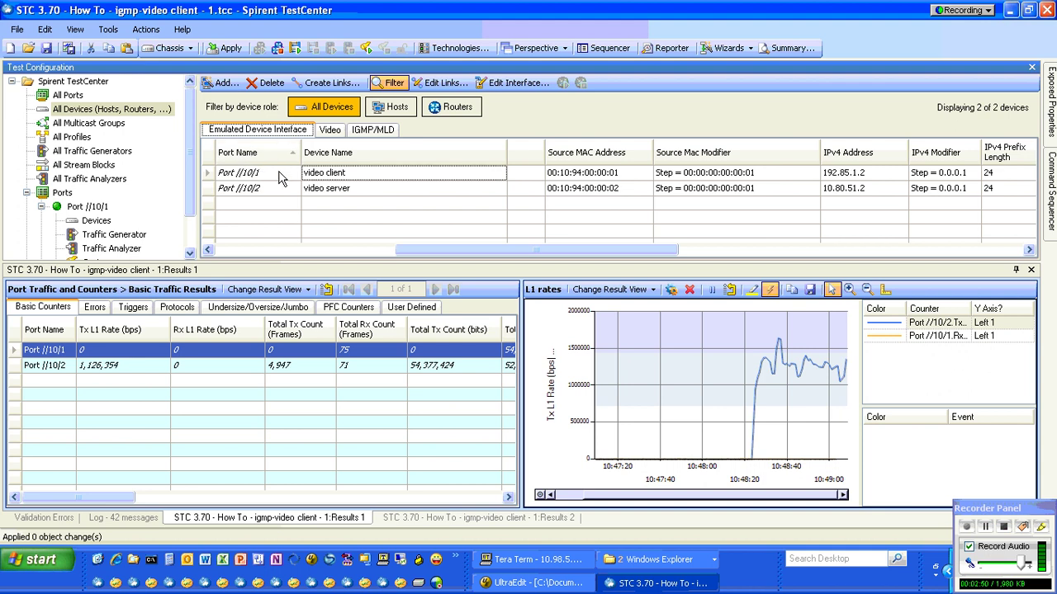
left_click_drag(533, 251, 618, 258)
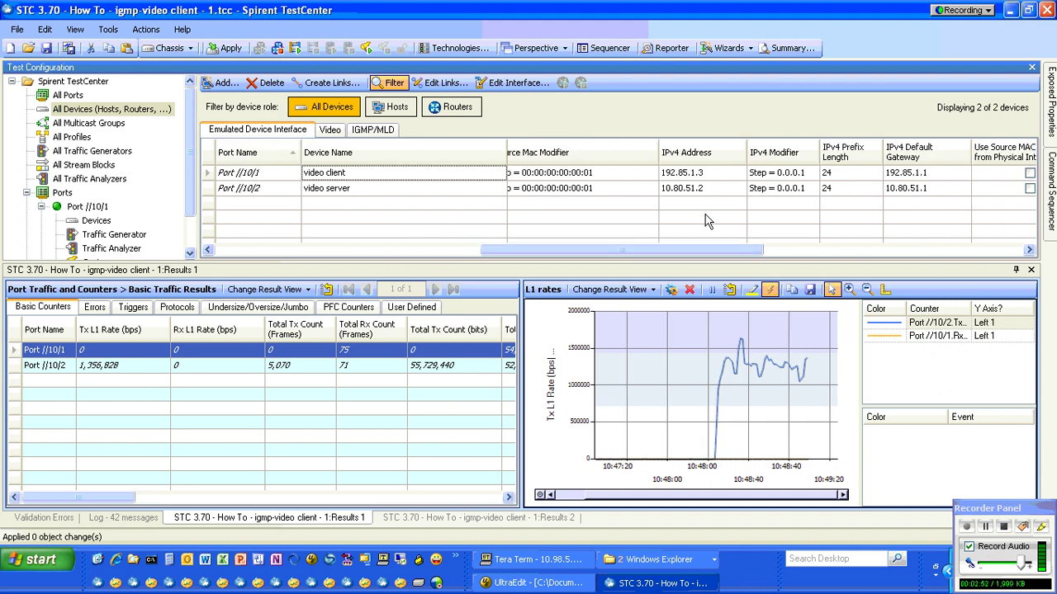
left_click(718, 175)
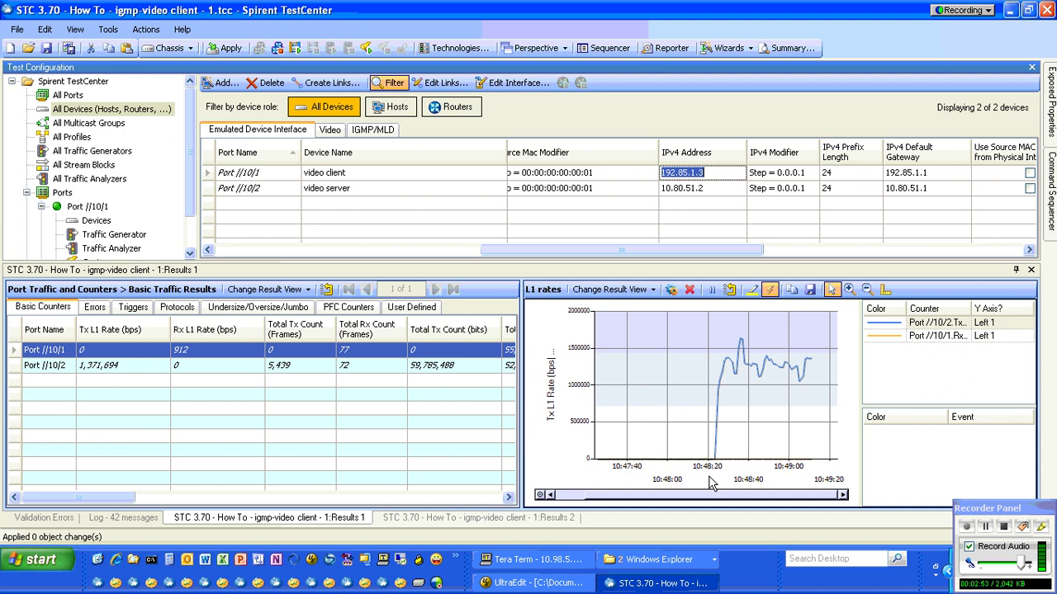
left_click(582, 564)
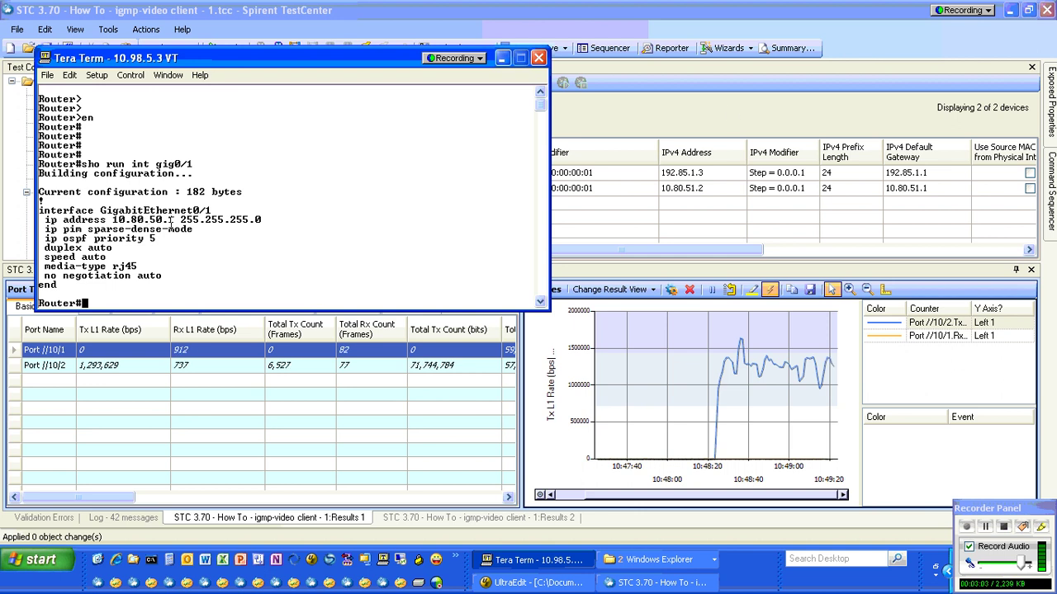
Step: After confirming gig0/1 is 10.80.50.1 in Tera Term, return to the Spirent TestCenter device table
left_click(730, 113)
Step: Set the video client's default gateway to 10.80.50.1 and its IPv4 address to 10.80.50.2
left_click(941, 172)
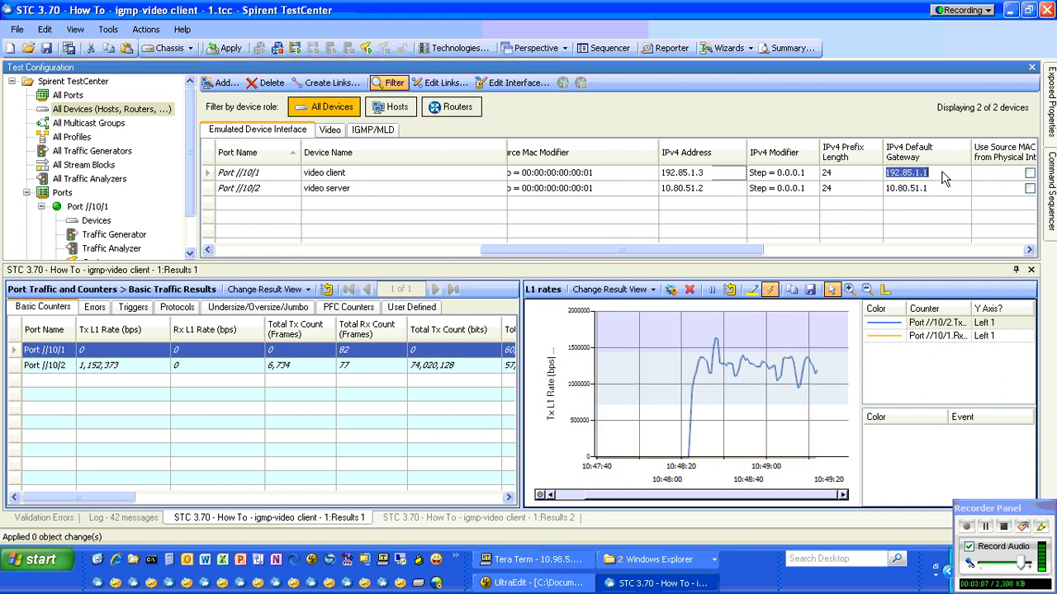
type("10.80.5")
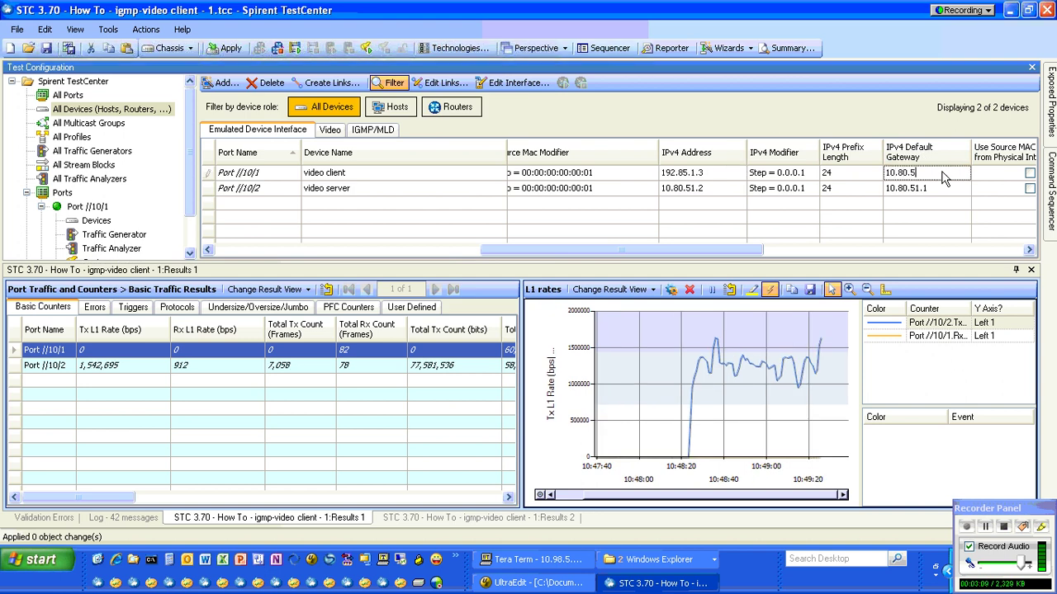
type("0.1")
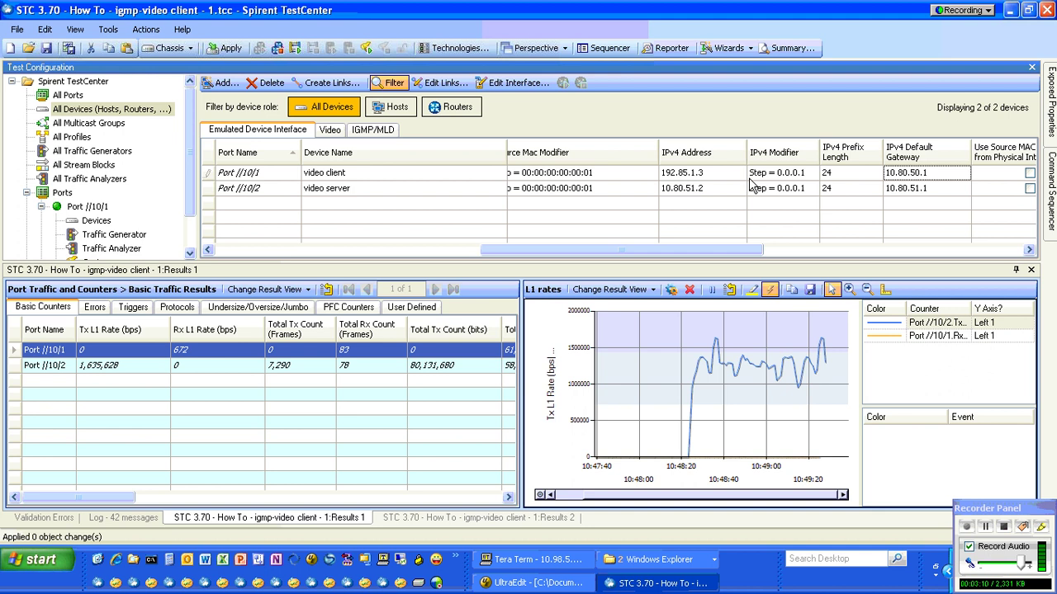
left_click(730, 173)
type("10.8")
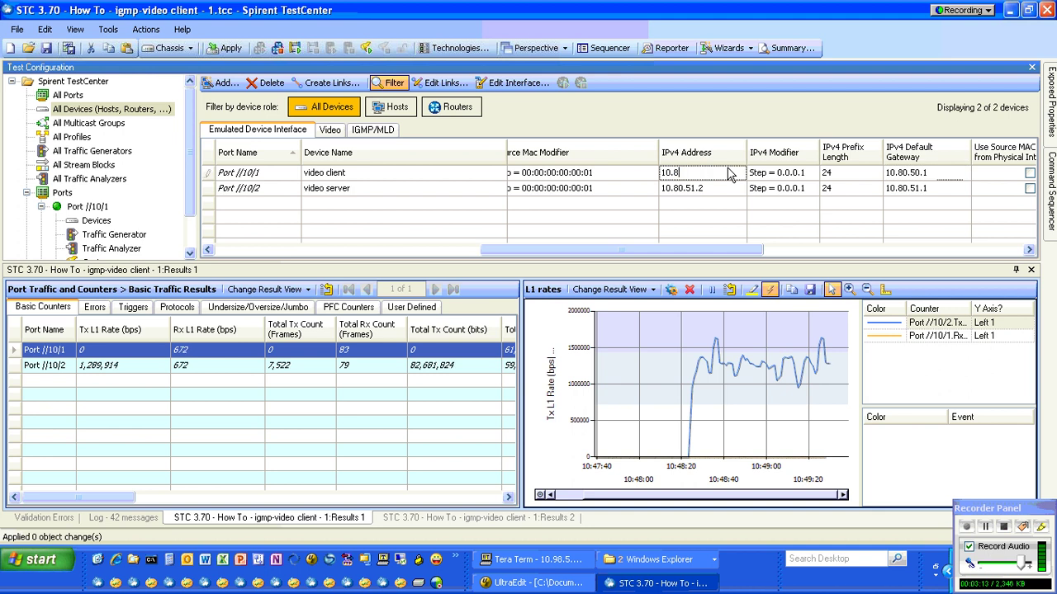
type("0.50.2")
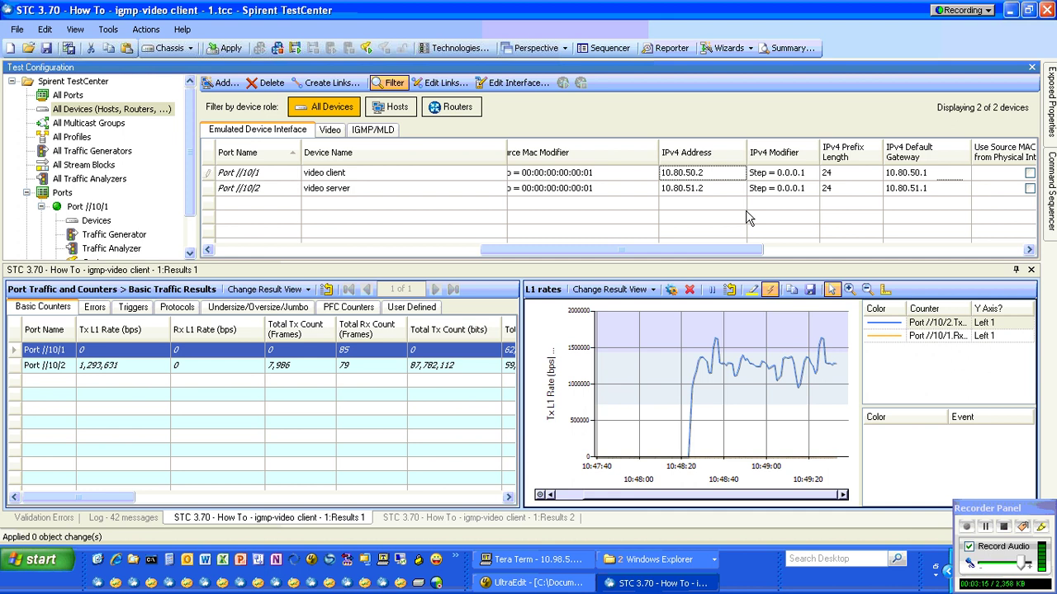
Step: Open the device grid's Video tab, glance at the UltraEdit join/leave diagram, and come back
left_click_drag(687, 250, 684, 253)
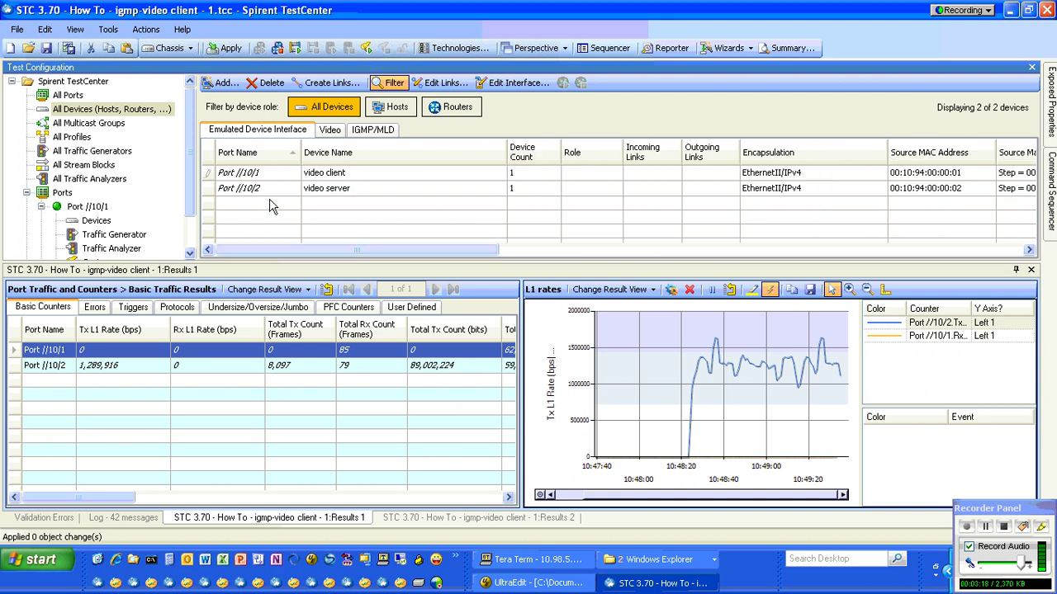
left_click(328, 131)
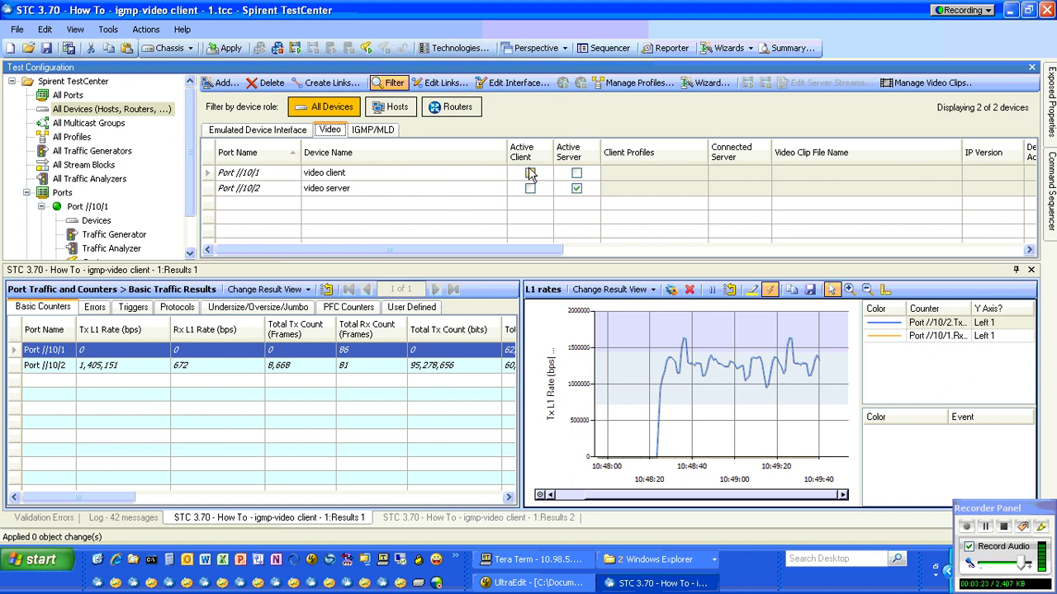
left_click(532, 583)
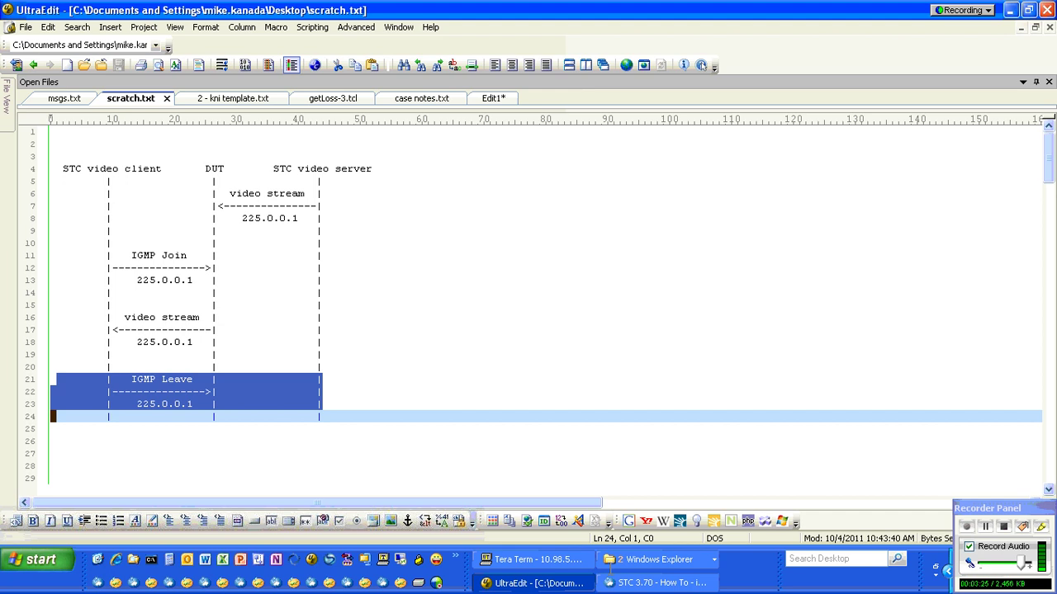
left_click(661, 583)
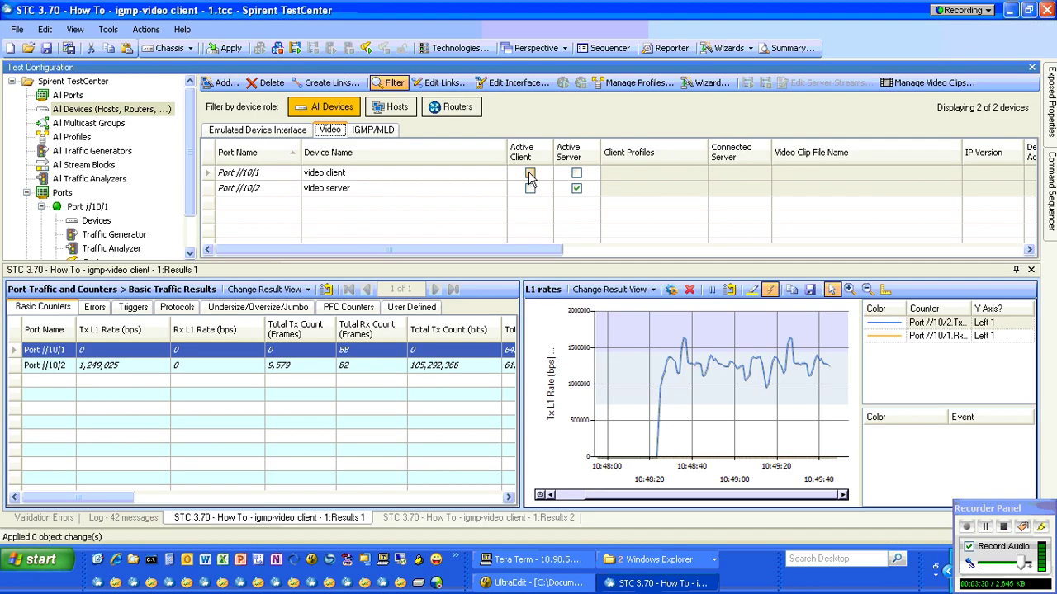
Step: Tick Active for the Port //10/1 client on the IGMP/MLD tab and open Edit Group Memberships
left_click(385, 132)
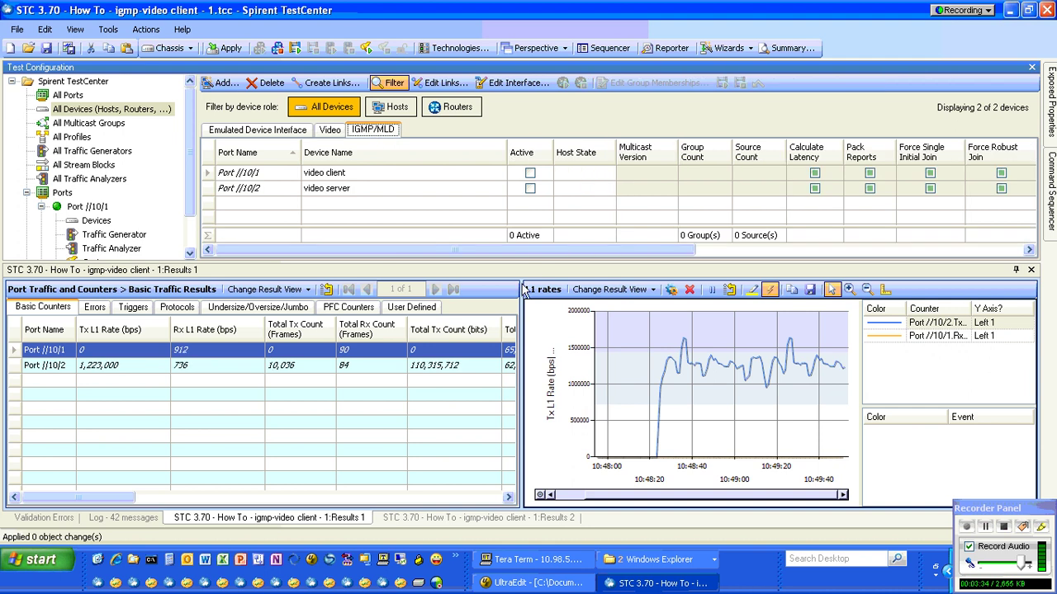
left_click(530, 174)
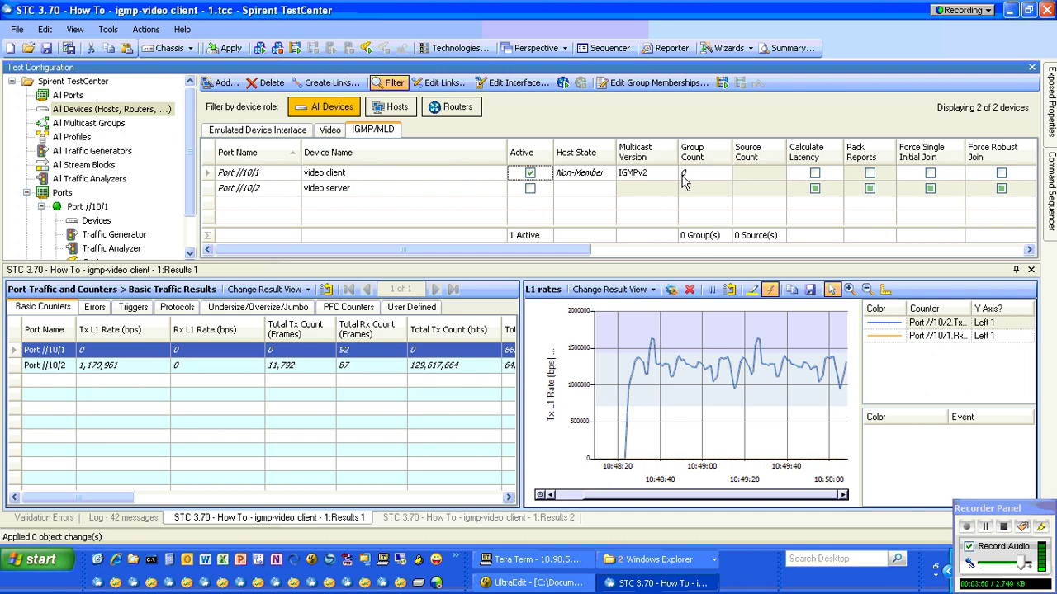
left_click(661, 86)
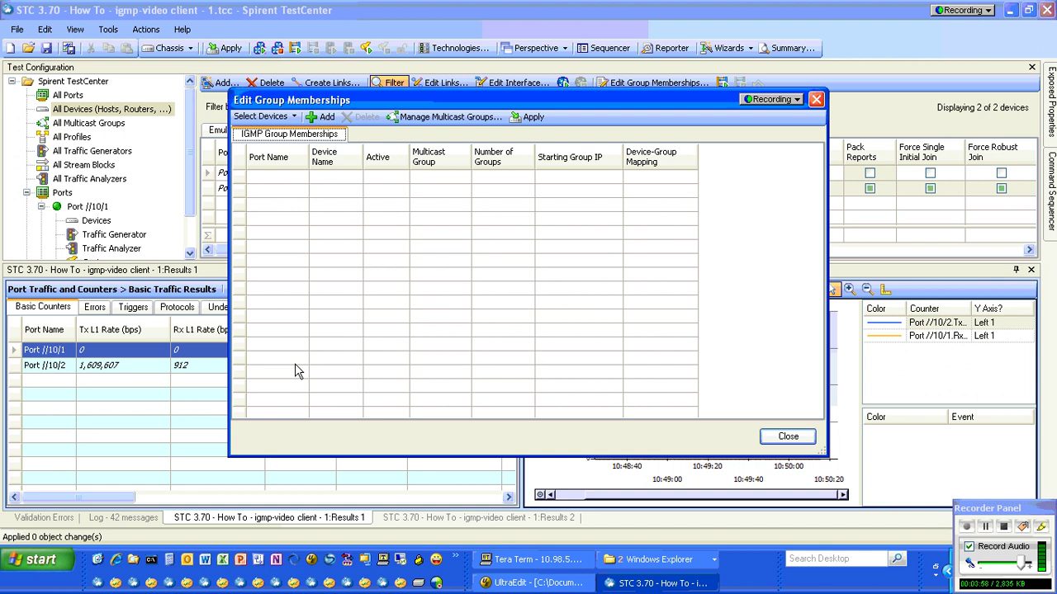
Step: Close the empty membership editor and add multicast group Ipv4Group 1 (225.0.0.1, /32) under All Multicast Groups
left_click(788, 438)
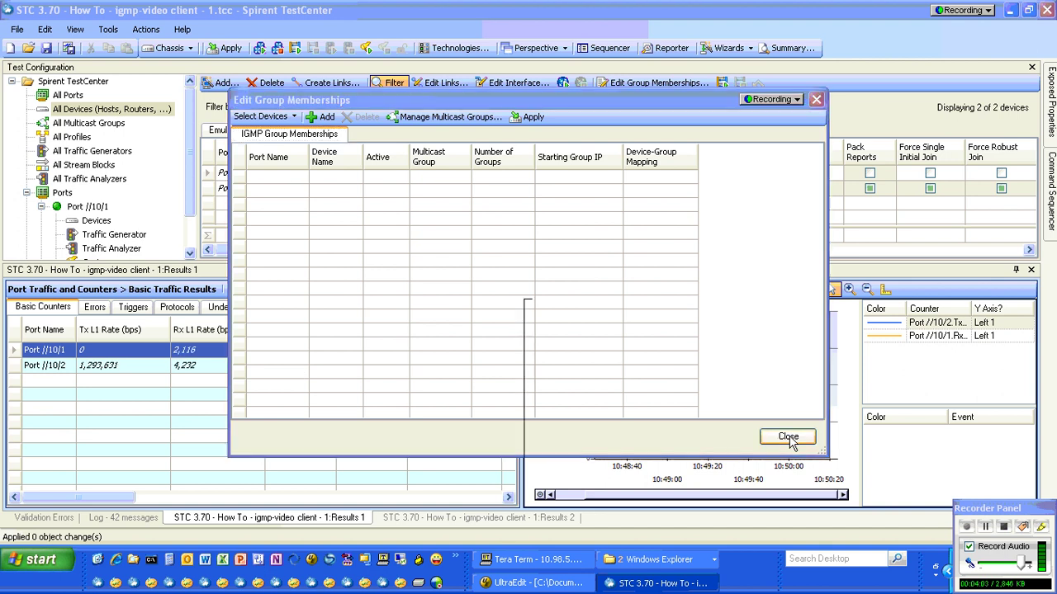
left_click(115, 124)
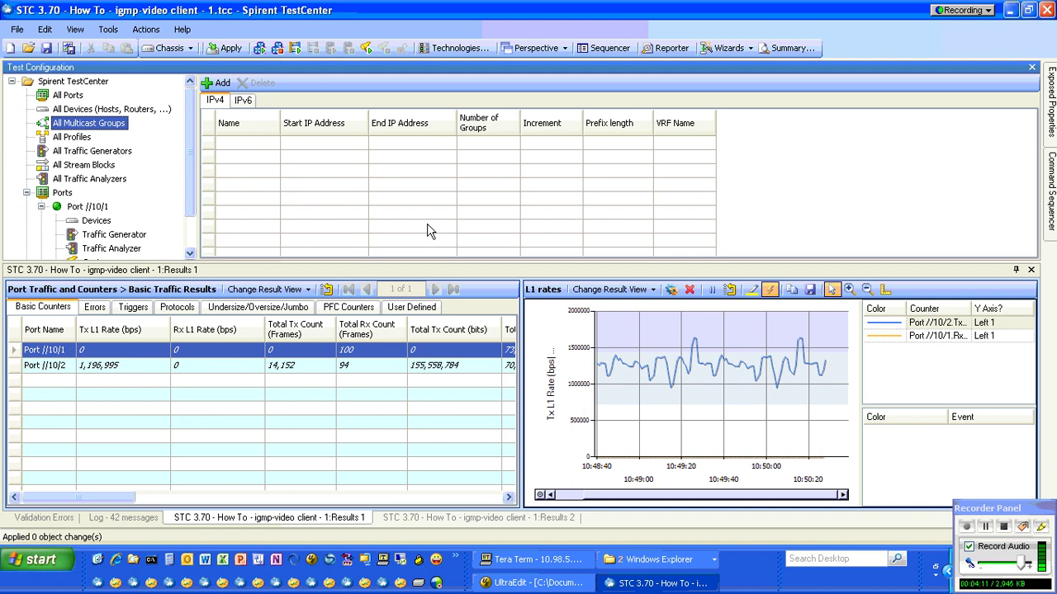
left_click(136, 112)
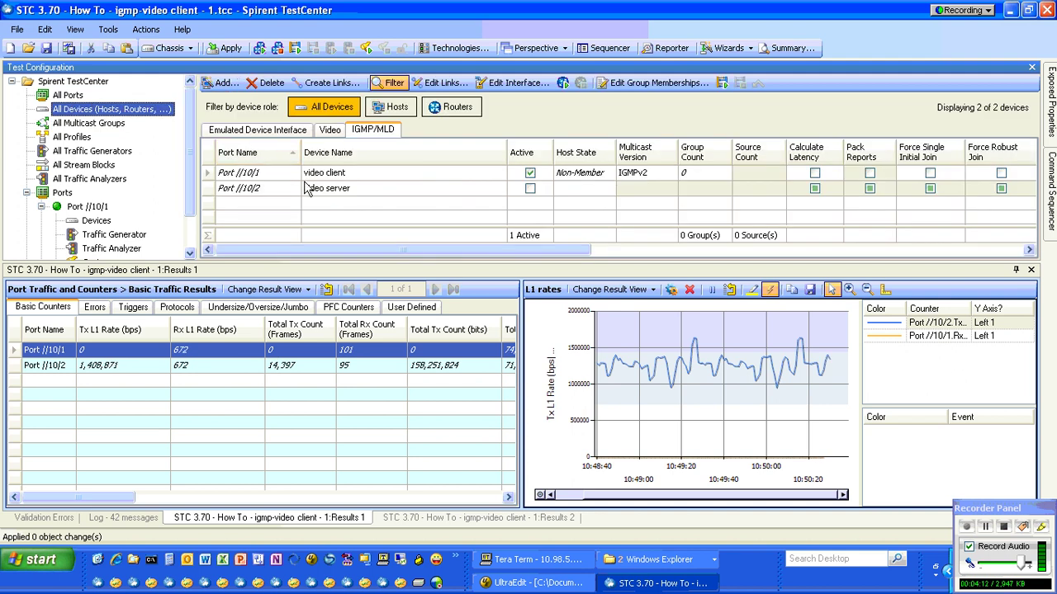
left_click(99, 129)
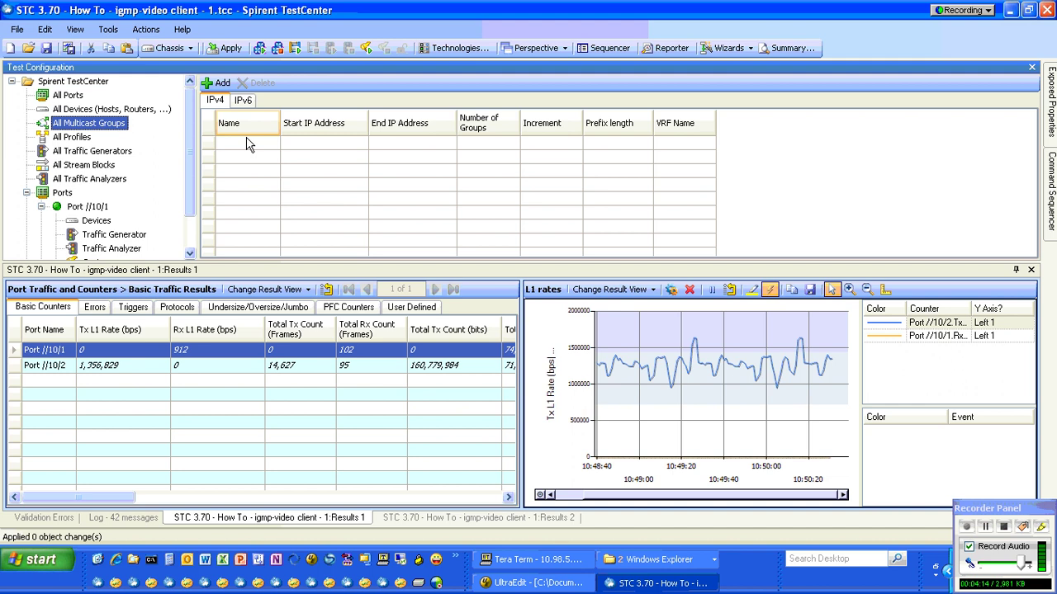
left_click(222, 84)
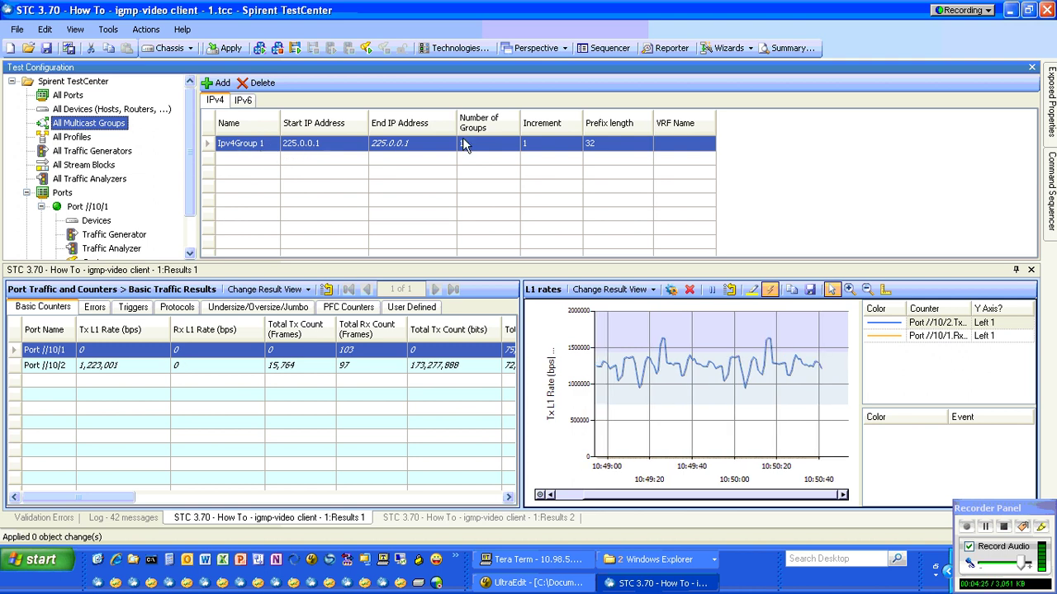
left_click(104, 110)
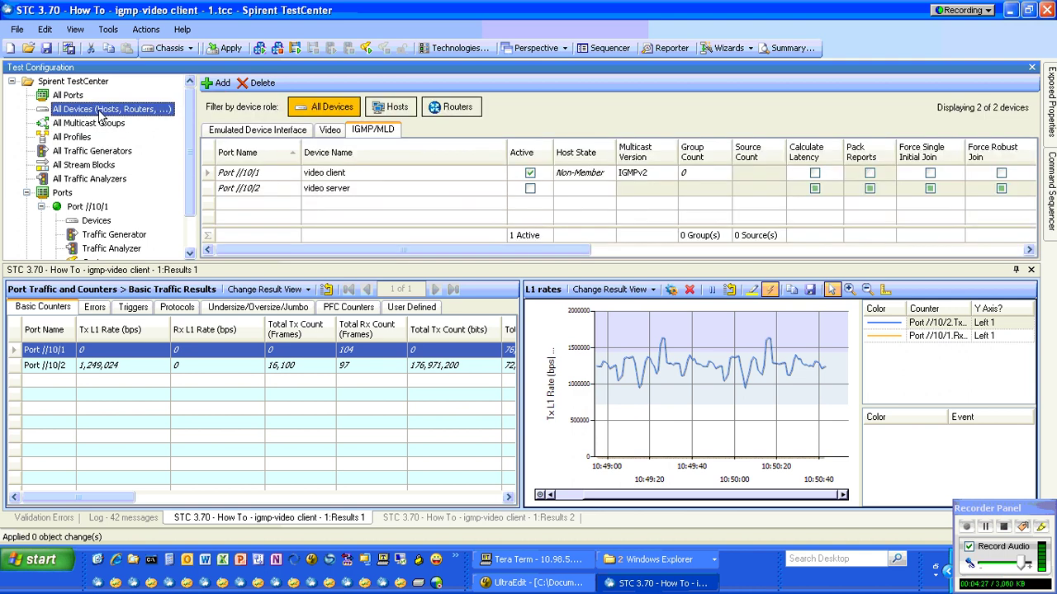
Step: Open the video client's group membership editor and the Manage Multicast Groups window
left_click(239, 173)
left_click(596, 86)
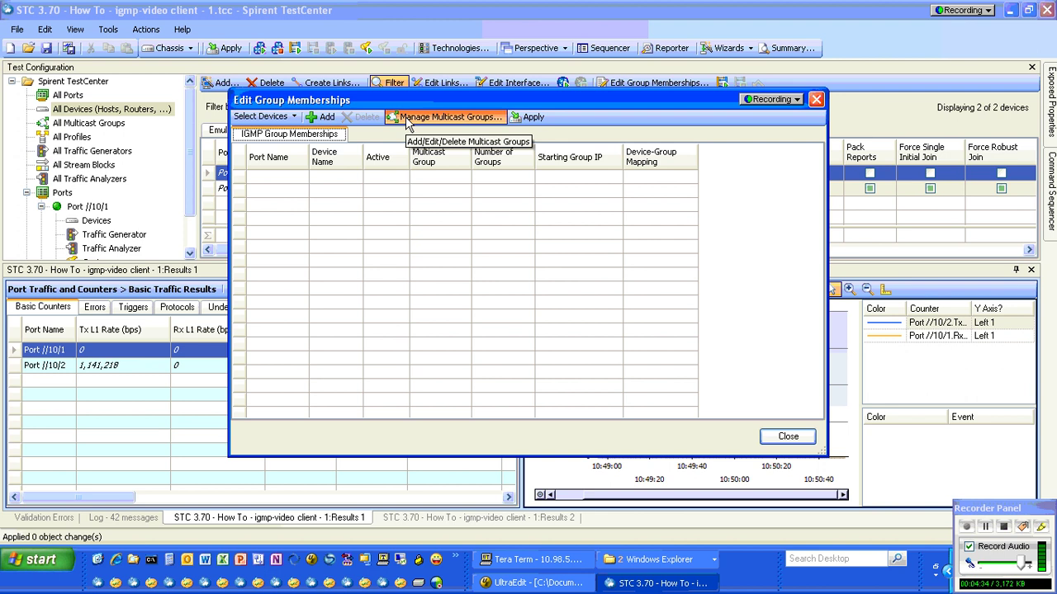
left_click(407, 120)
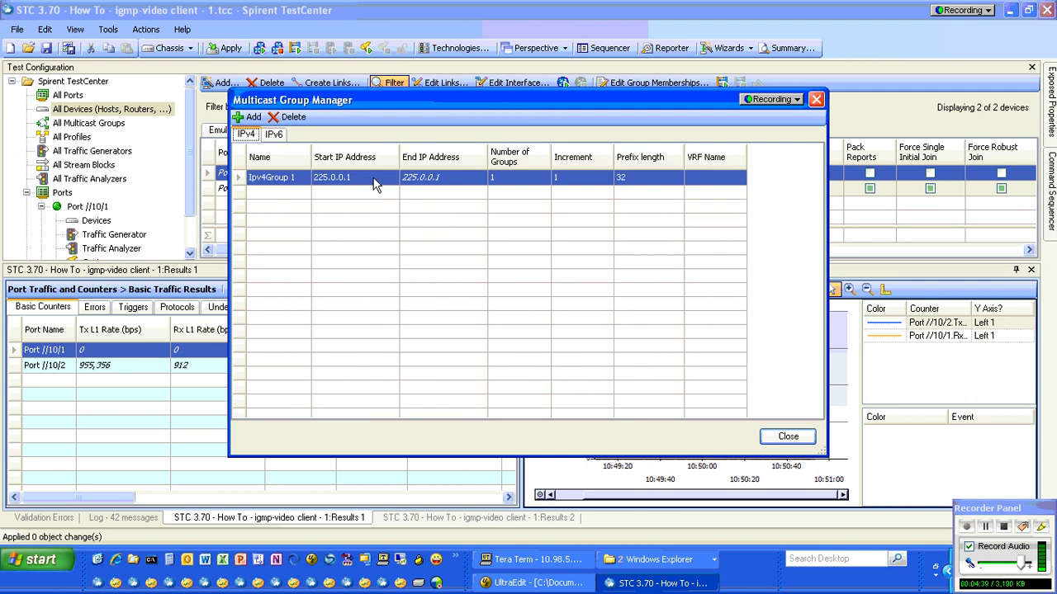
left_click_drag(435, 93, 519, 113)
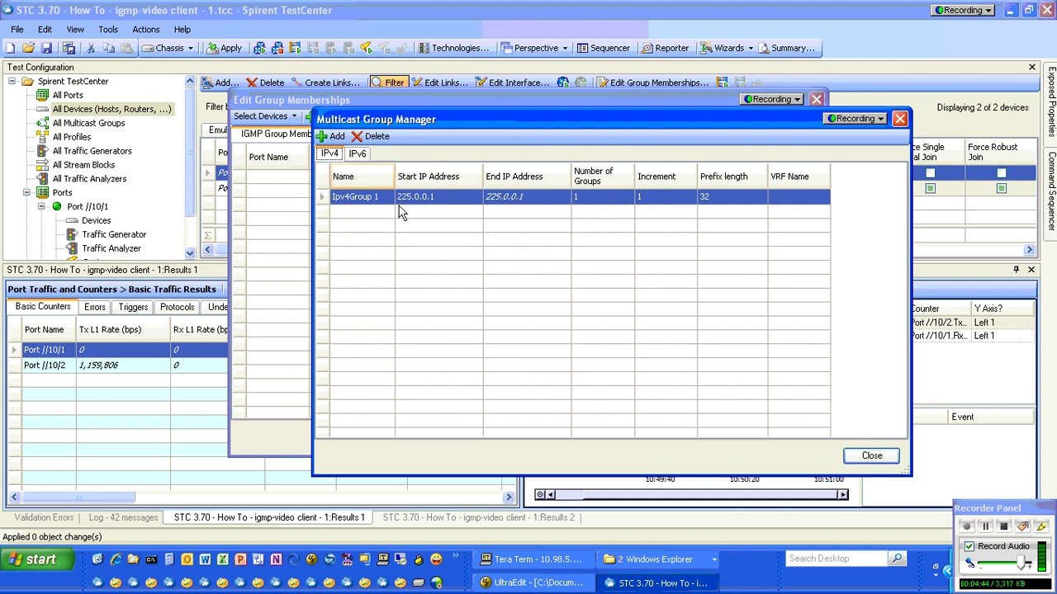
Step: Add and then delete a duplicate Ipv4Group 2, leaving only Ipv4Group 1, and close the manager
left_click(333, 136)
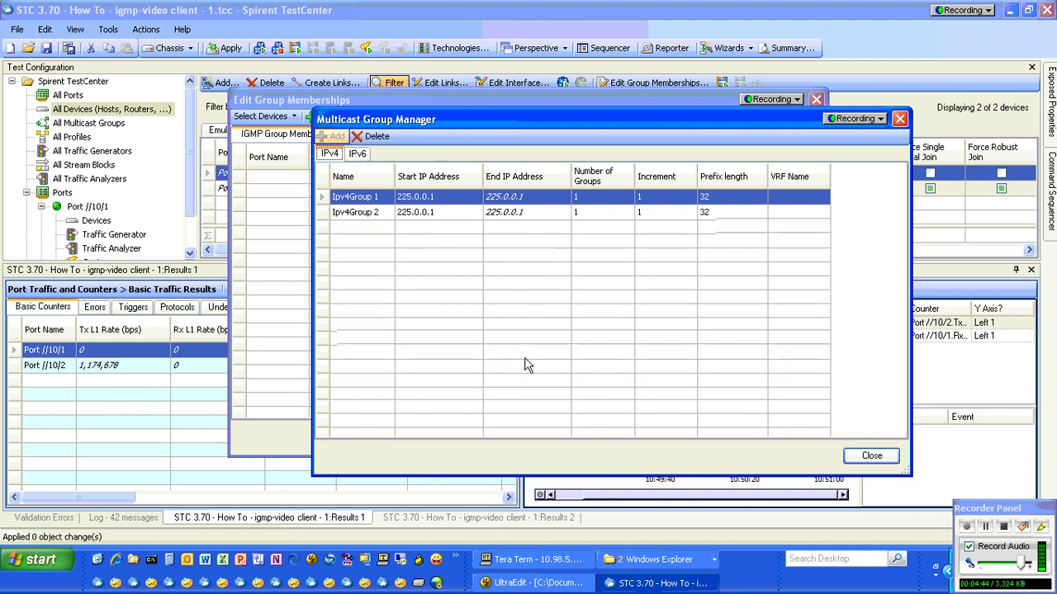
left_click(321, 212)
left_click(371, 136)
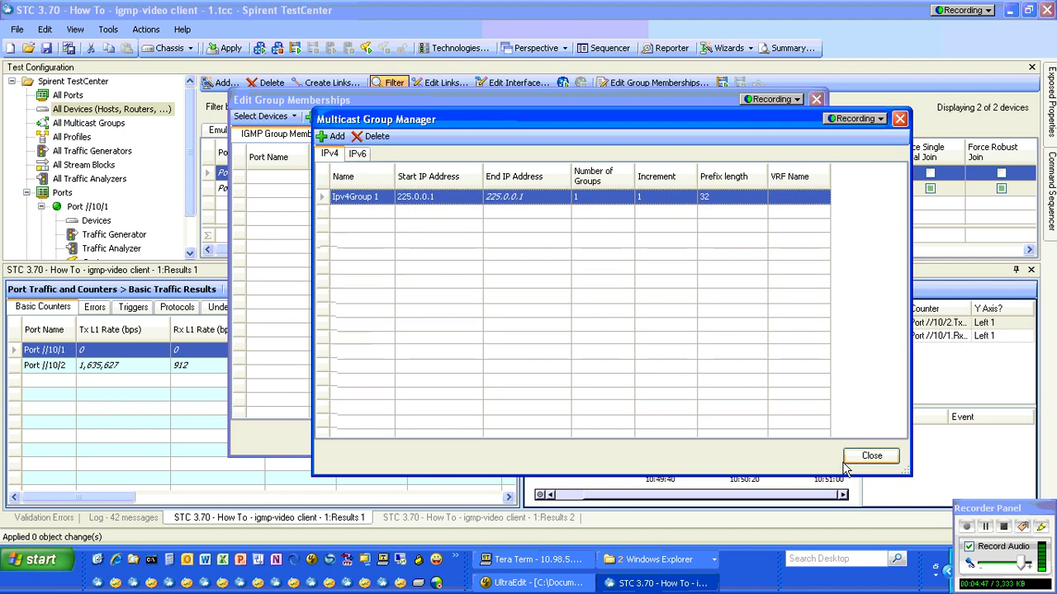
left_click(862, 459)
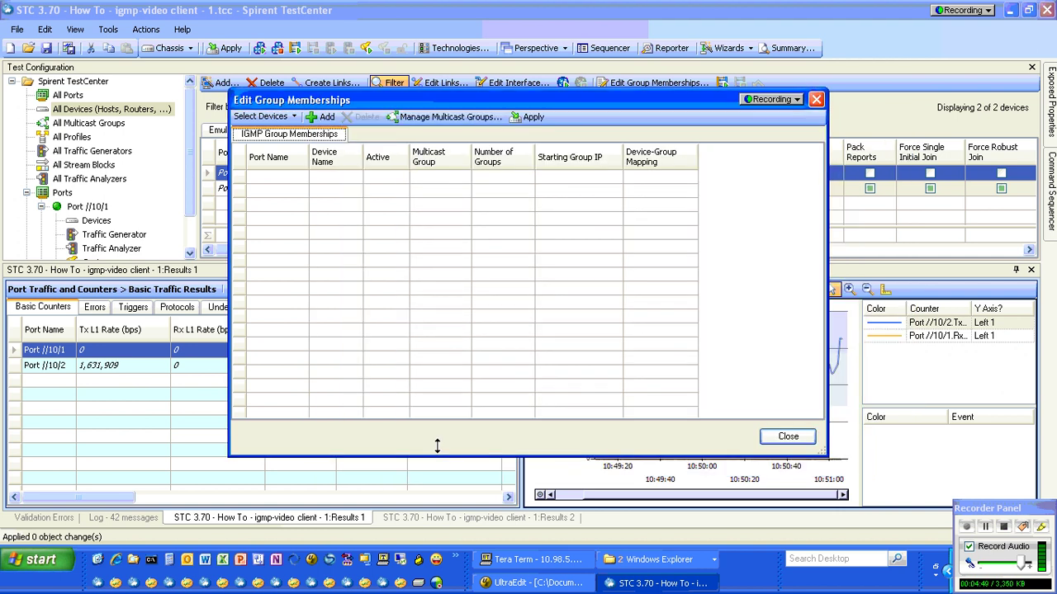
Step: Add the video client's IGMP membership in Ipv4Group 1 (225.0.0.1) and close the editor
left_click(316, 118)
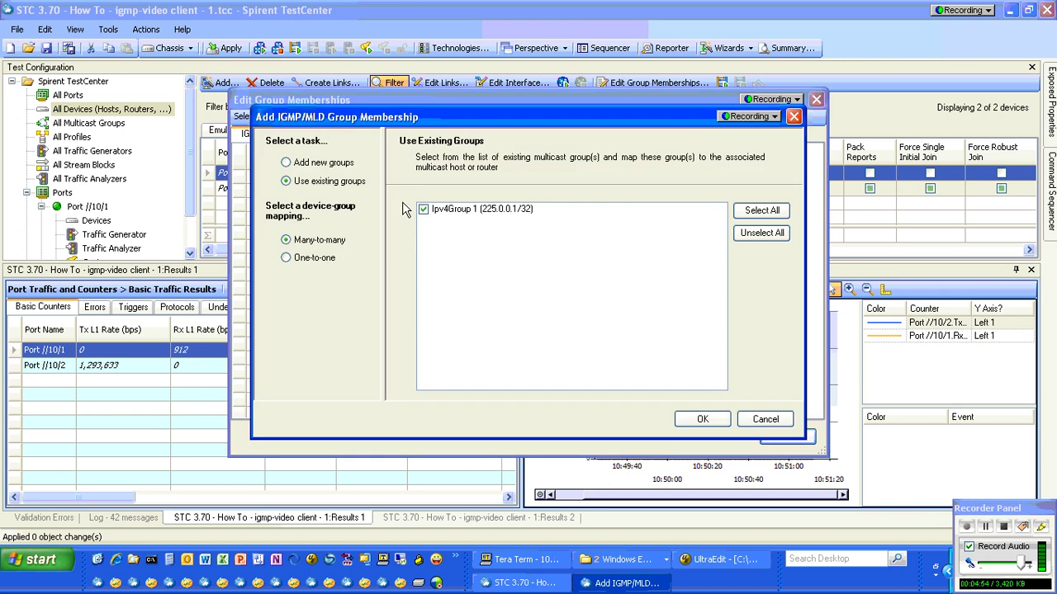
left_click(715, 424)
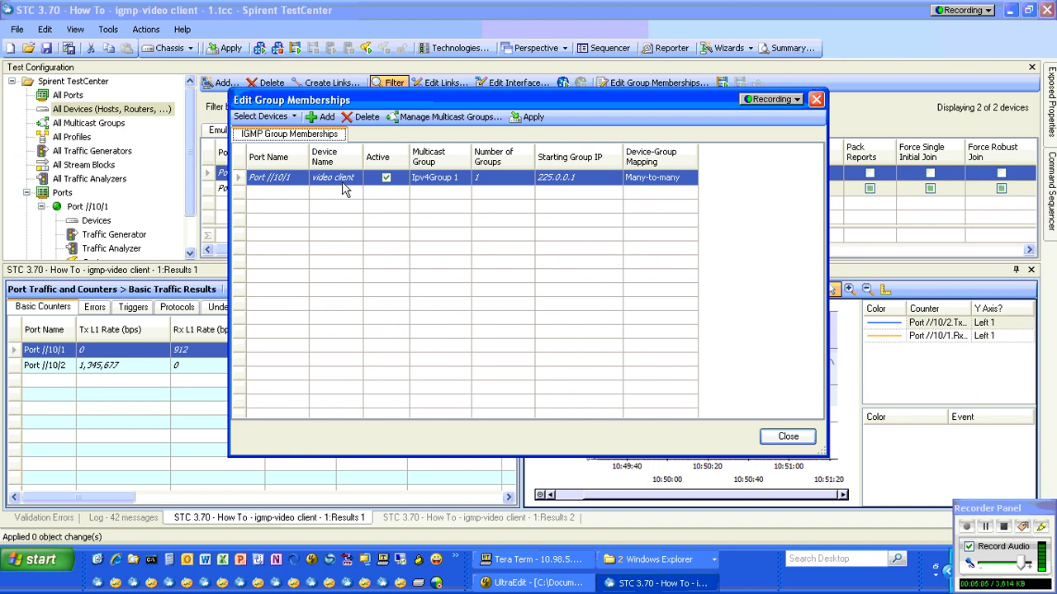
left_click(788, 436)
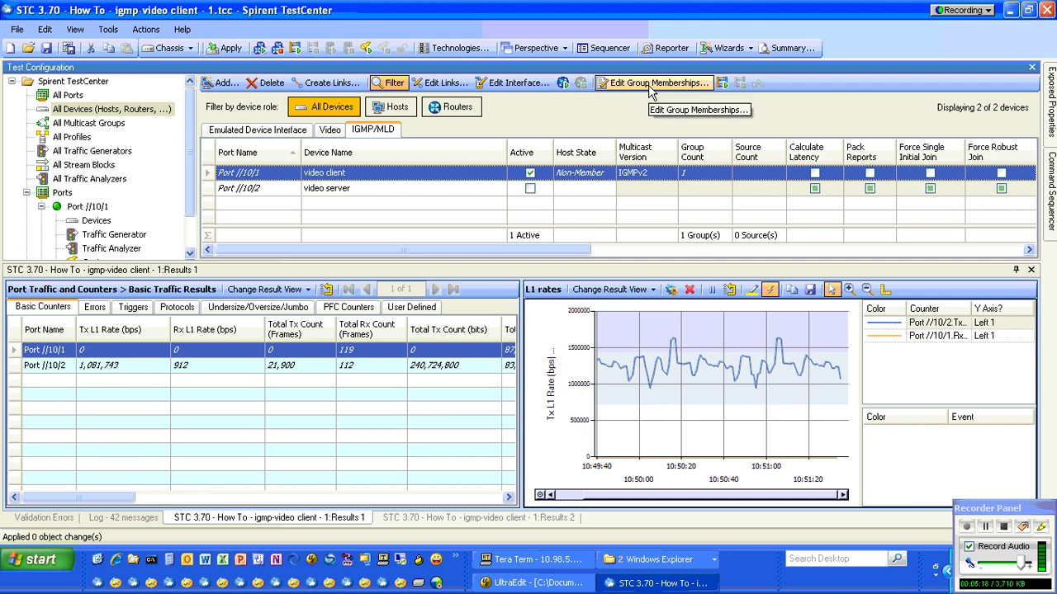
left_click(648, 87)
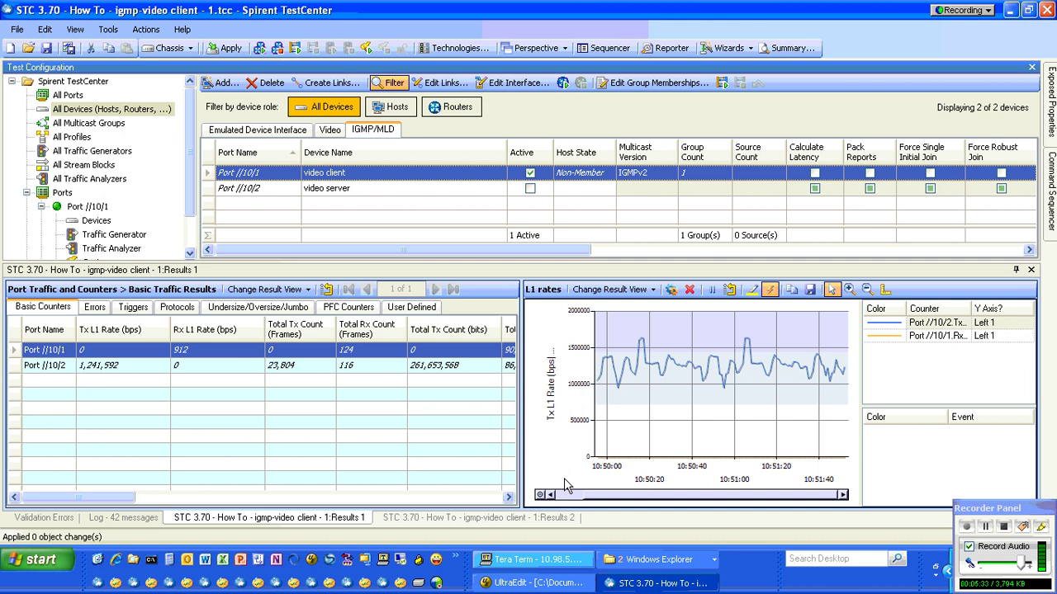
left_click(537, 582)
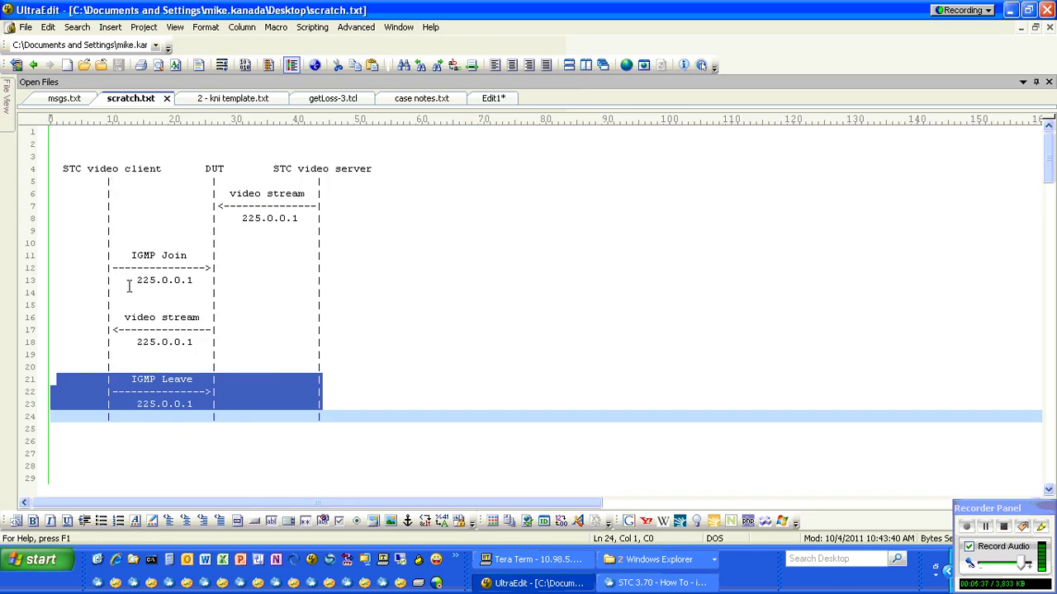
left_click_drag(130, 280, 196, 292)
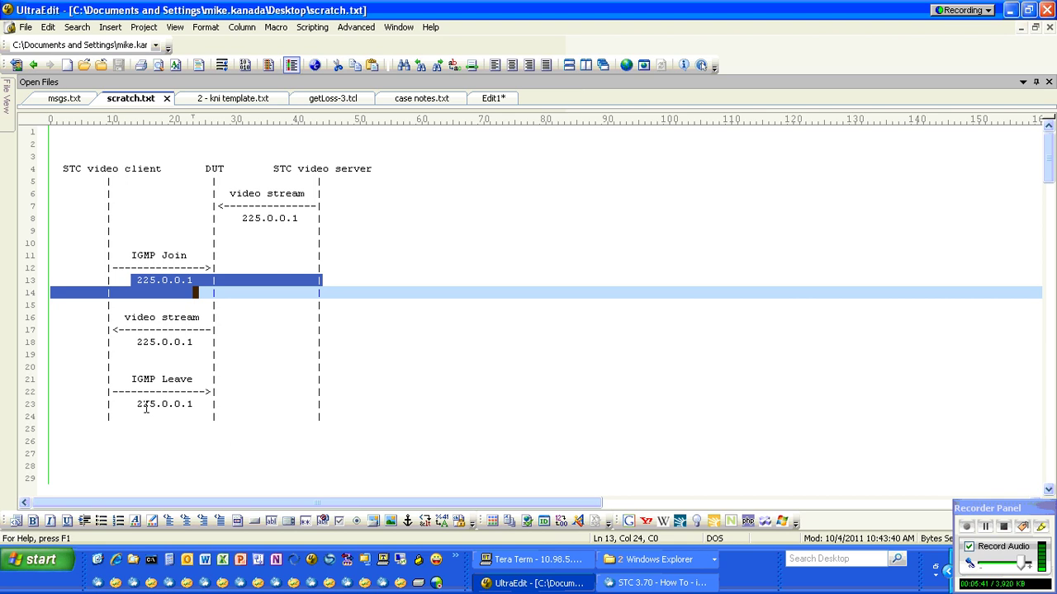
left_click_drag(132, 404, 194, 416)
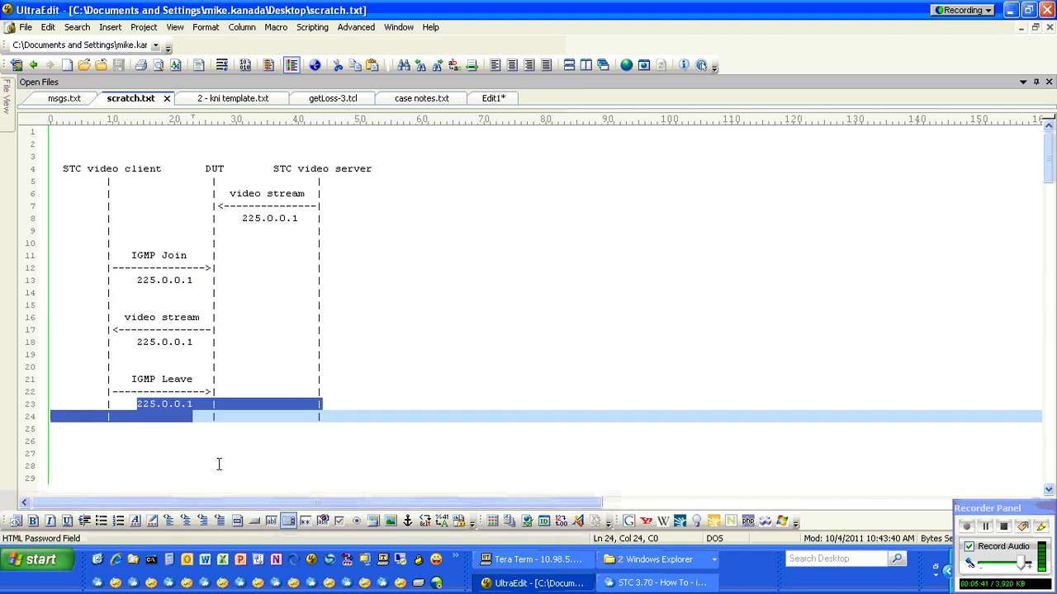
left_click(545, 584)
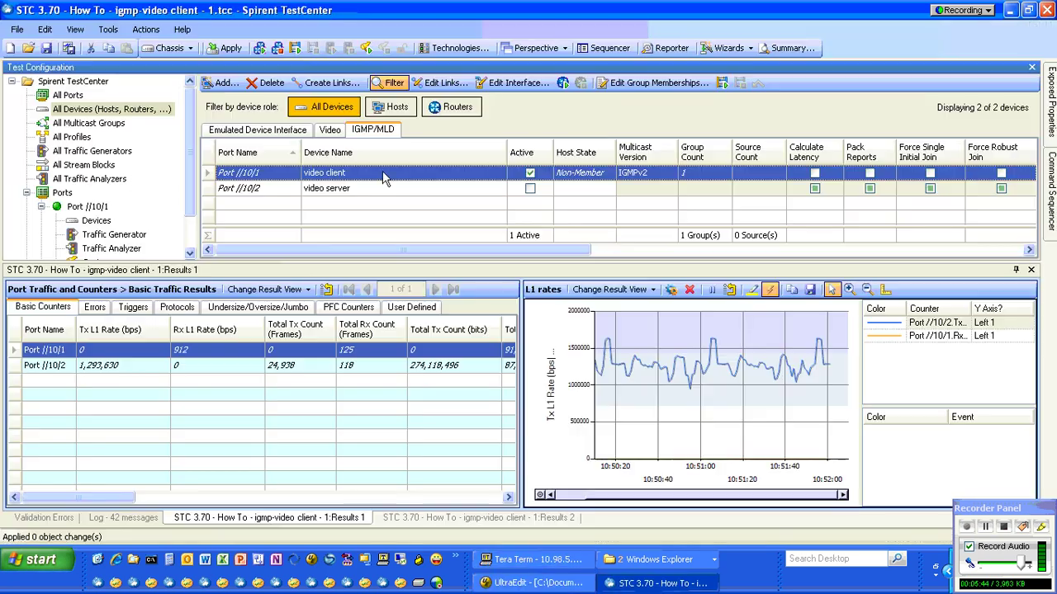
Step: Apply the configuration, start capture on Port //10/1, and send IGMP join reports for all groups
left_click(225, 48)
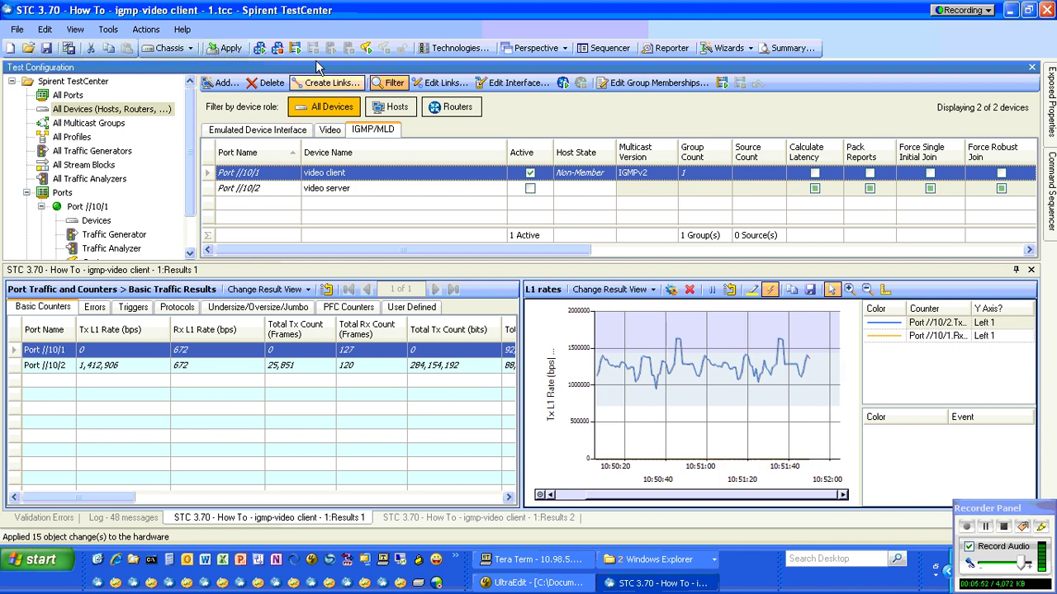
left_click(368, 49)
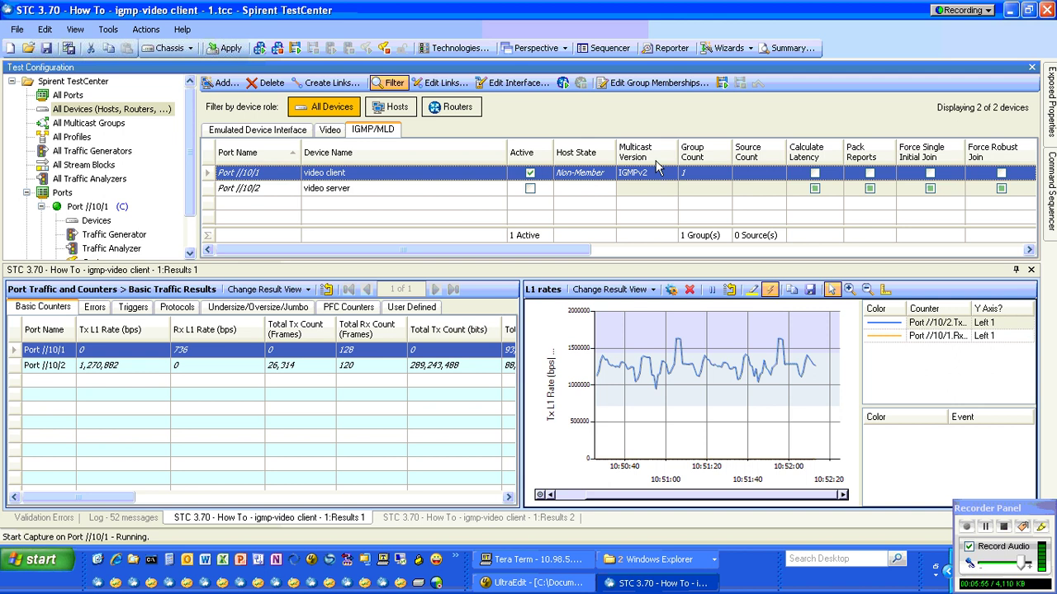
left_click(722, 83)
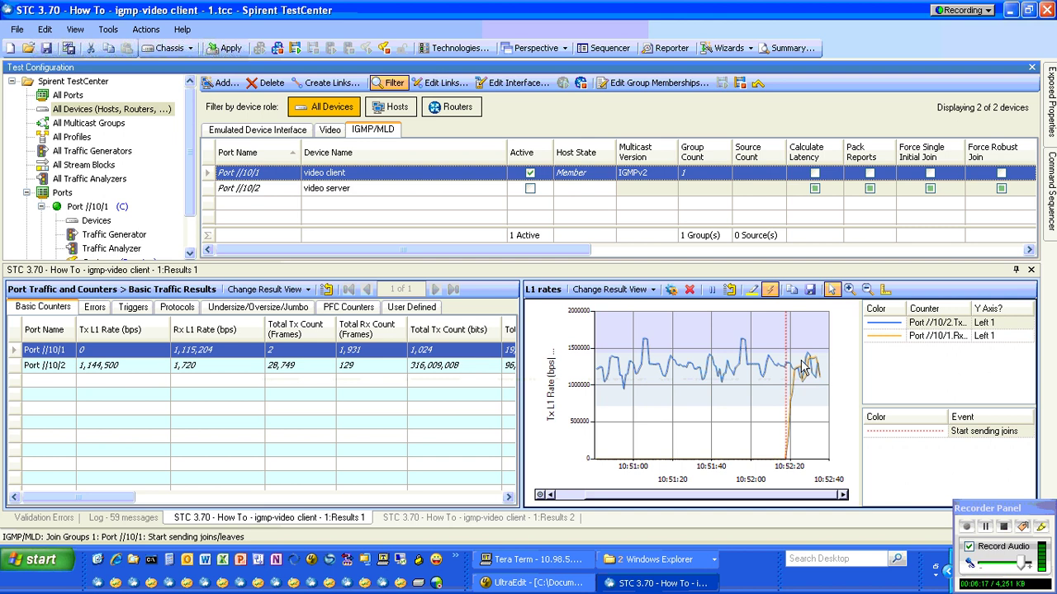
Step: Let the 225.0.0.1 video stream run on the L1 rates graph, then send IGMP leaves for all groups
mouse_move(804, 375)
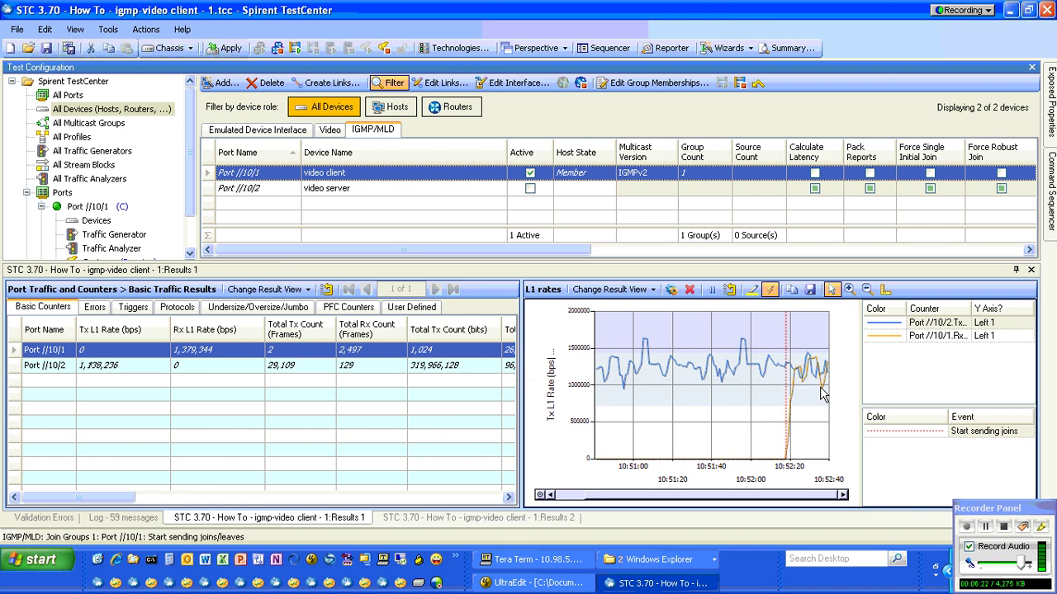
mouse_move(823, 395)
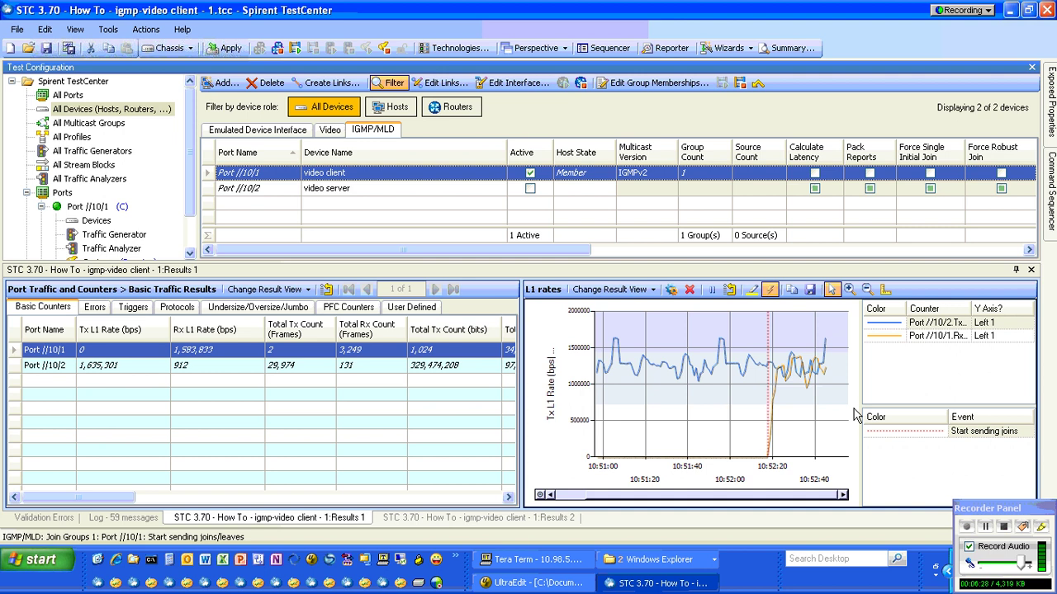
left_click(742, 88)
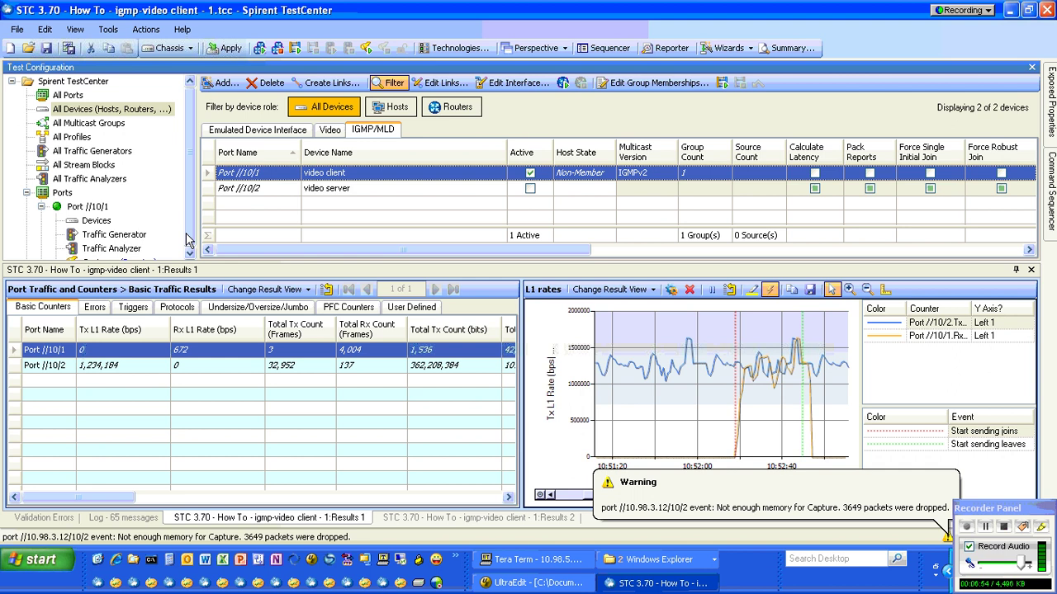
Step: Select Port //10/1's Capture page and view its 3880 captured packets in Wireshark
scroll(139, 248, "down", 1)
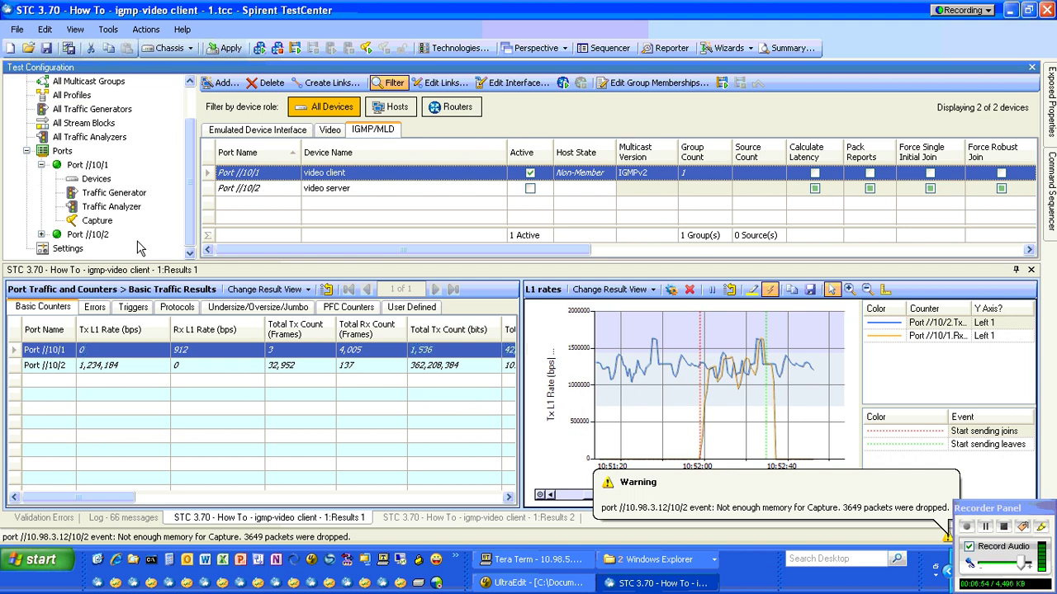
left_click(99, 223)
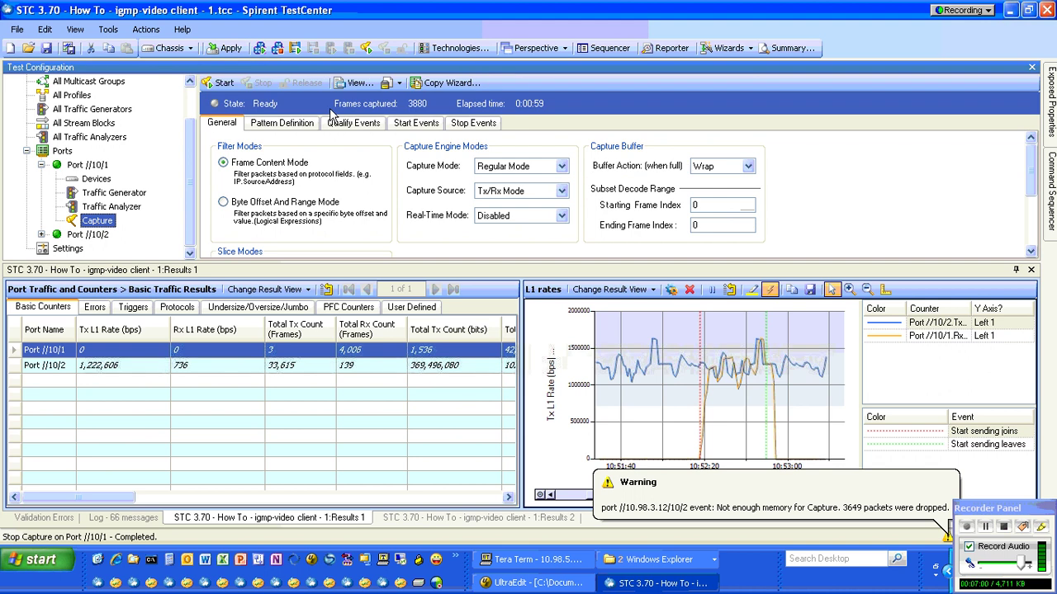
left_click(343, 86)
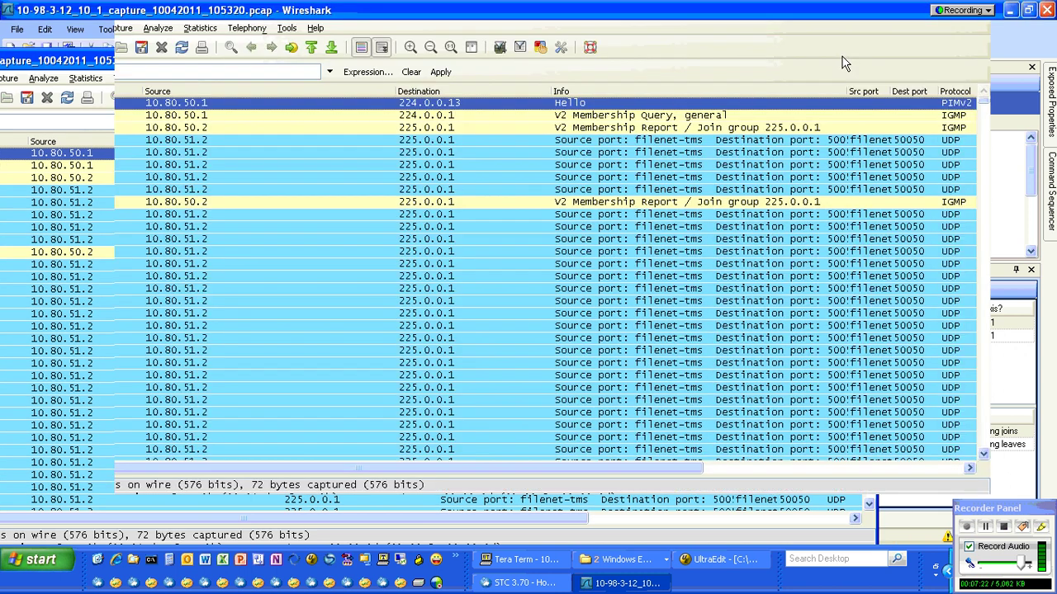
Step: Sort the packet list by Info, then by Protocol, then back to packet-number order
left_click(727, 92)
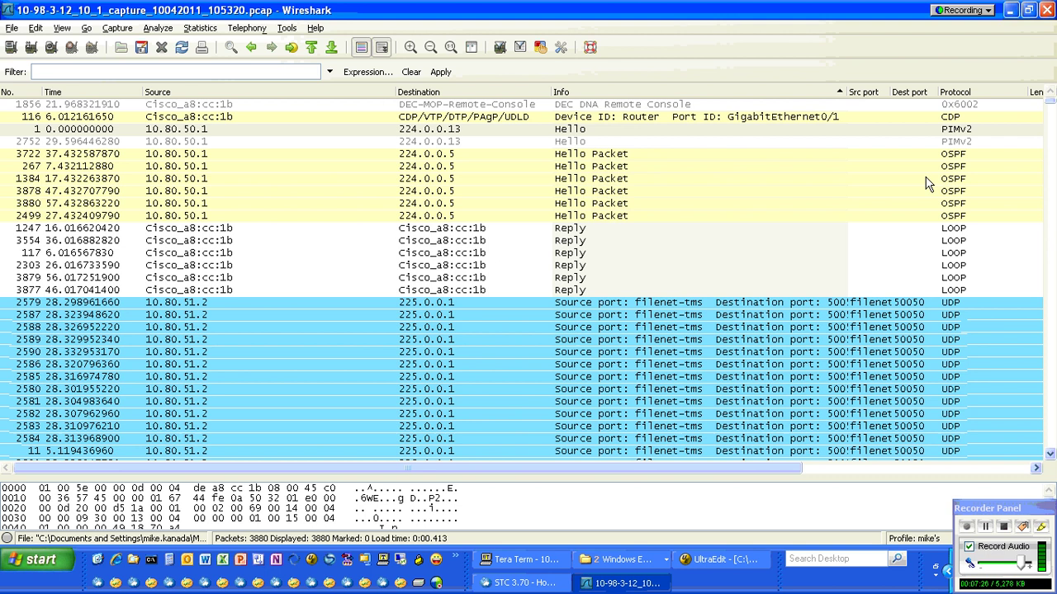
left_click(1051, 115)
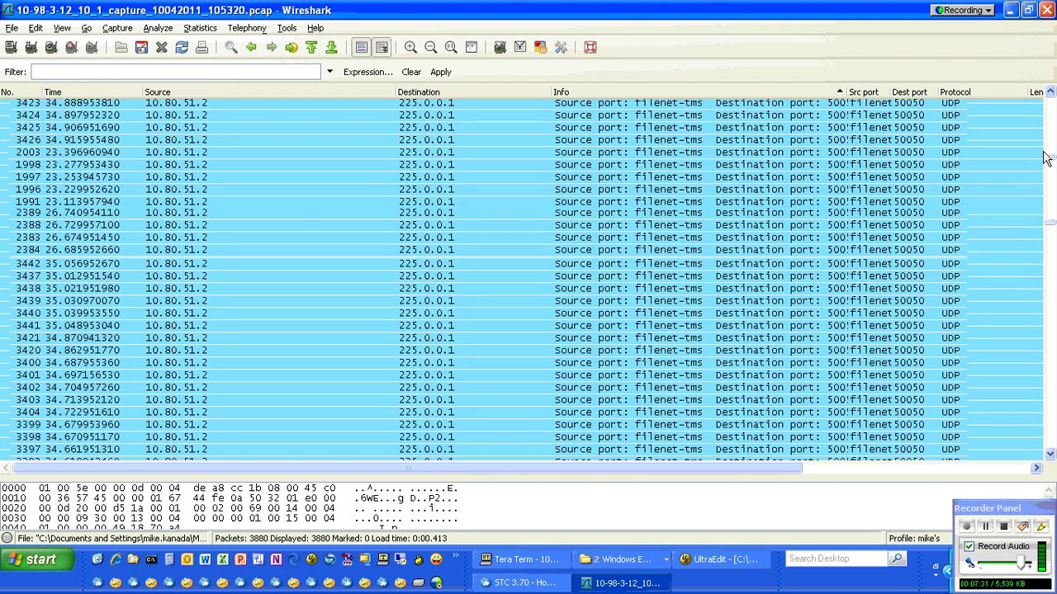
left_click_drag(1047, 122, 1047, 97)
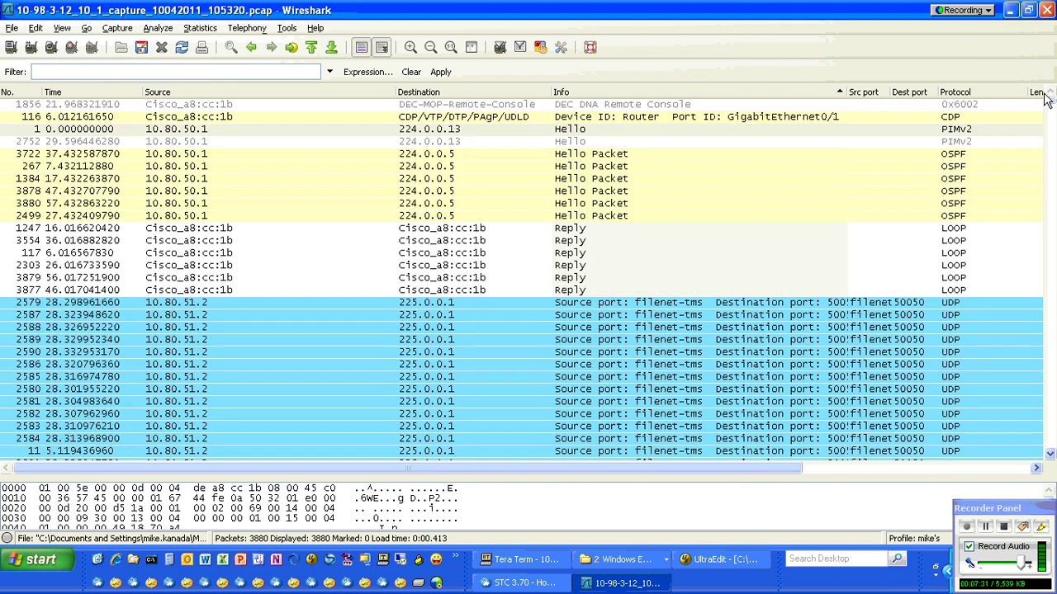
left_click(977, 93)
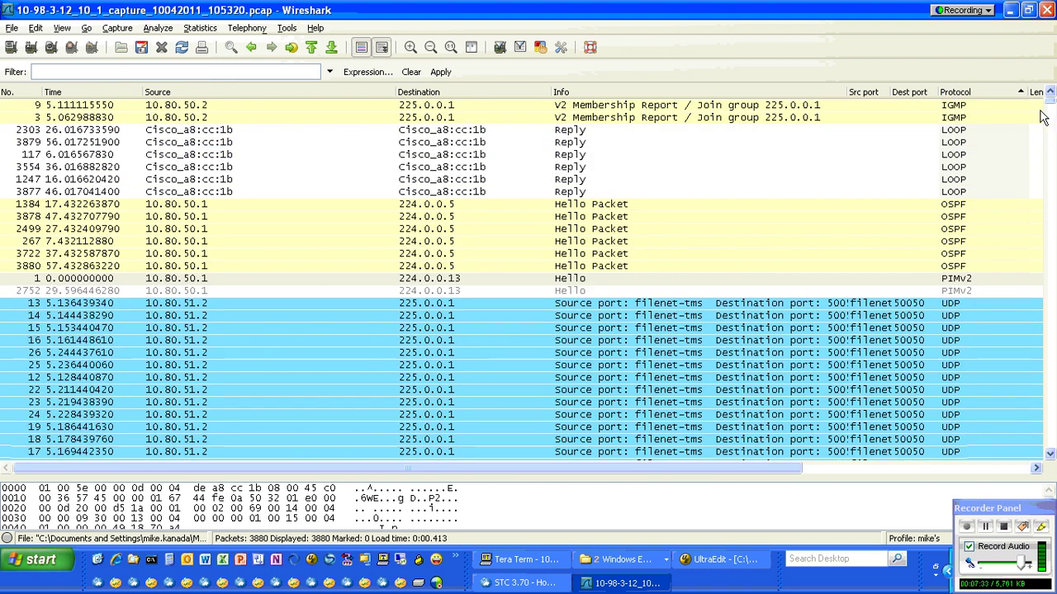
scroll(820, 145, "up", 3)
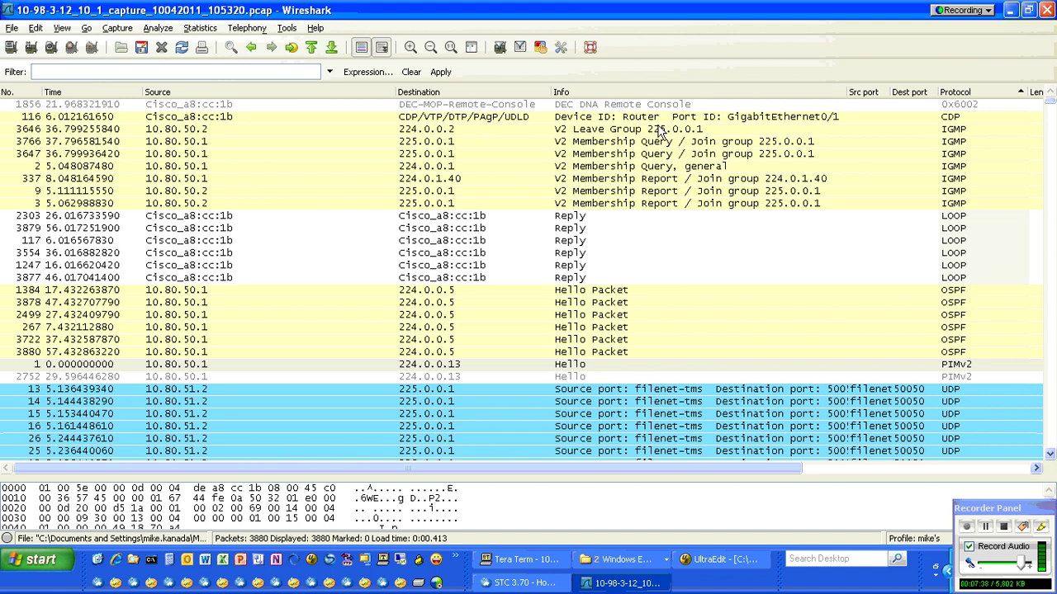
left_click(29, 92)
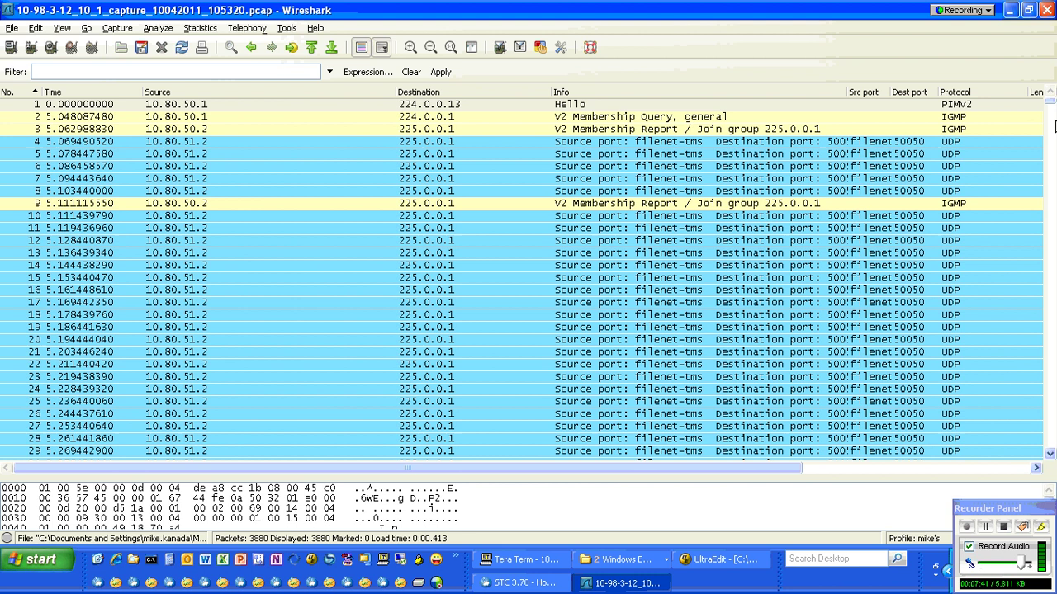
Step: Inspect packet 3 (IGMP join for 225.0.0.1) and packet 4 (first UDP video), then scroll the list
left_click(760, 130)
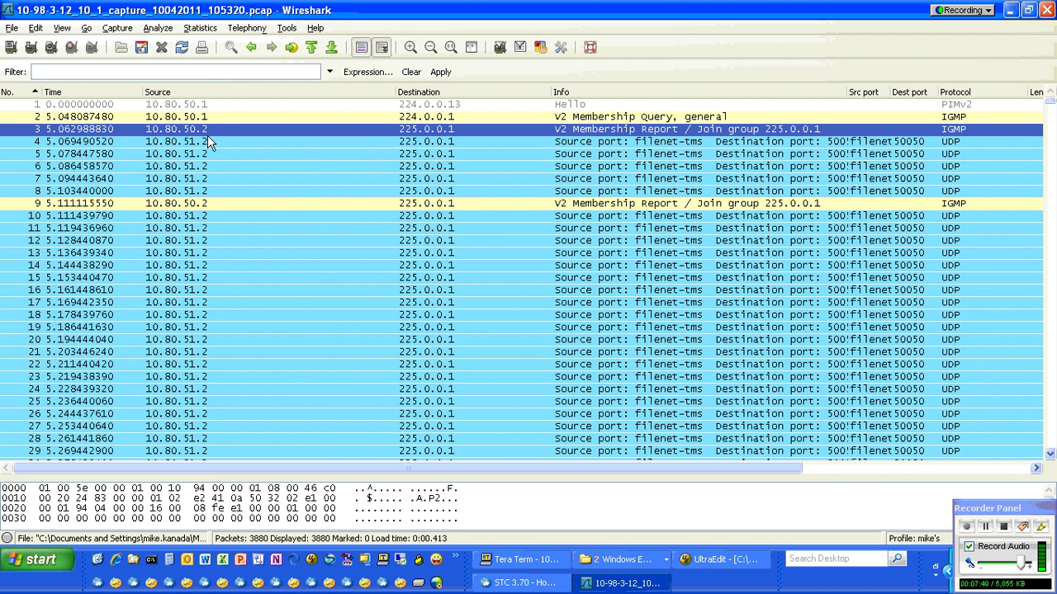
left_click(499, 144)
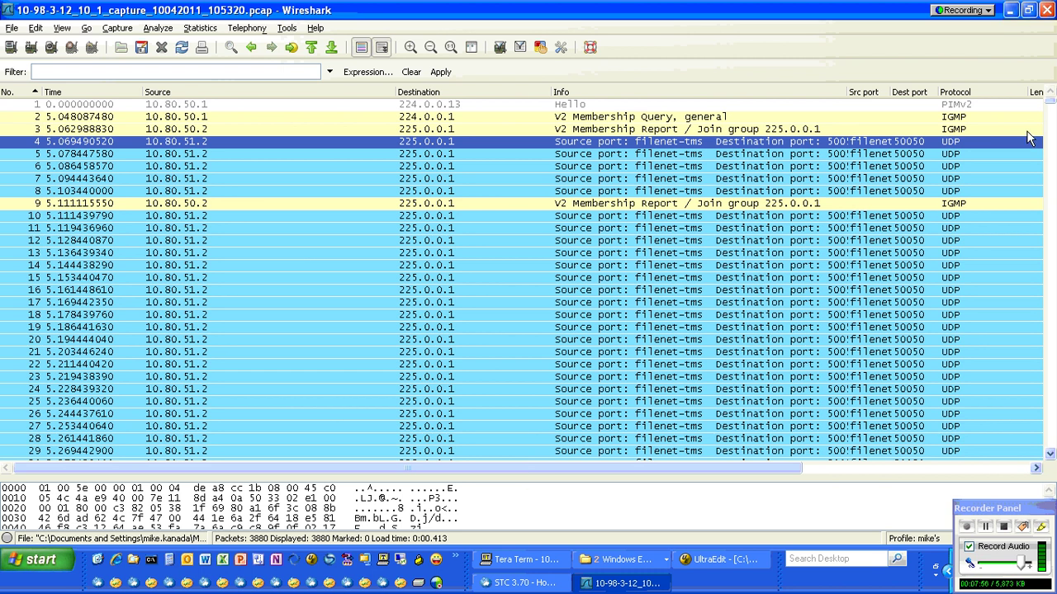
left_click(1053, 183)
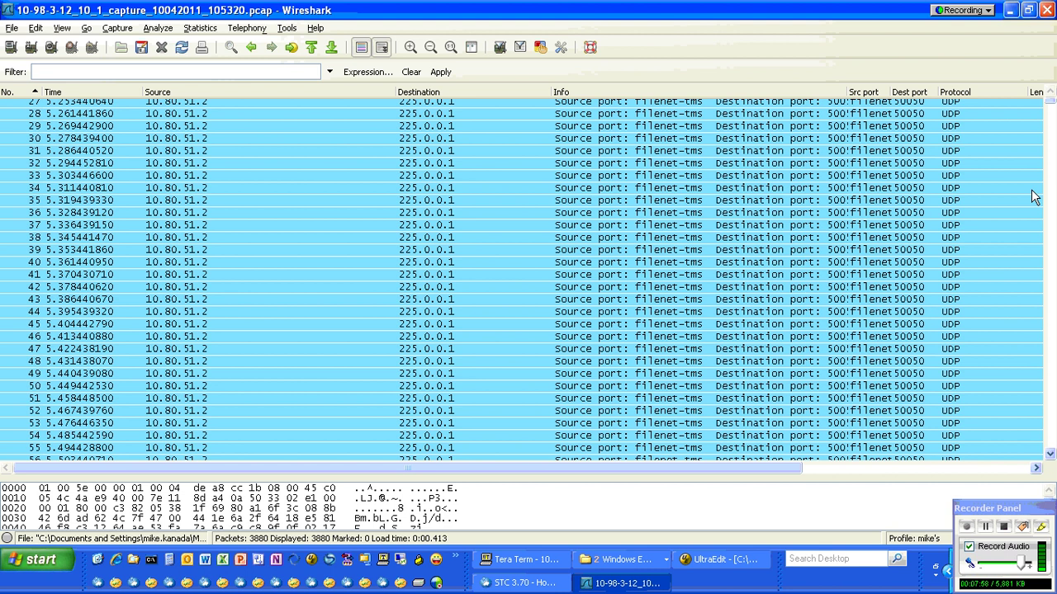
left_click_drag(1053, 108, 1052, 445)
Step: Scroll back to the IGMP V2 Leave Group packet 3646 and inspect it
scroll(856, 327, "up", 20)
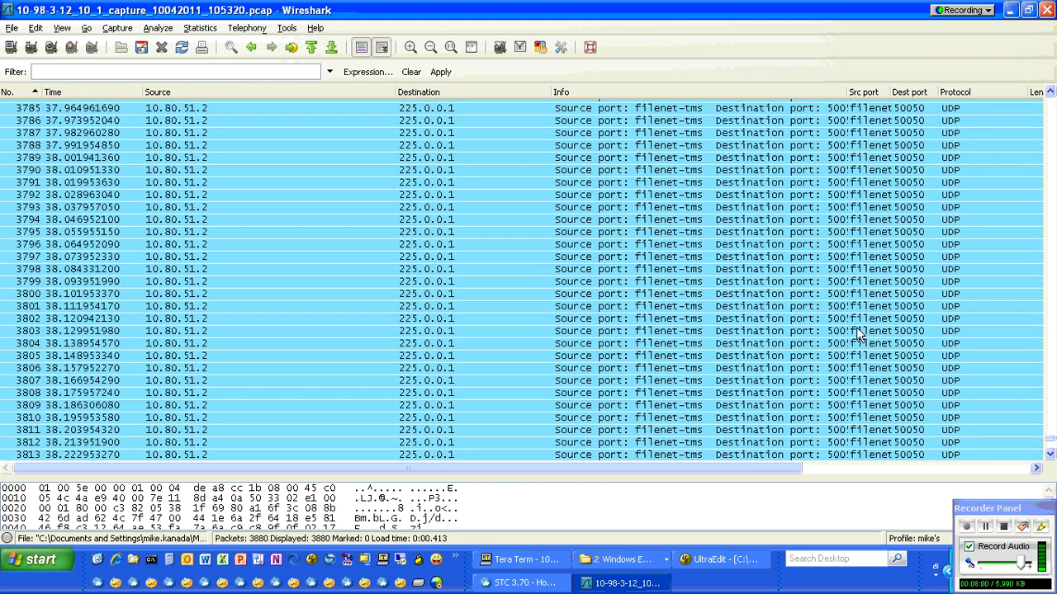
scroll(856, 327, "up", 9)
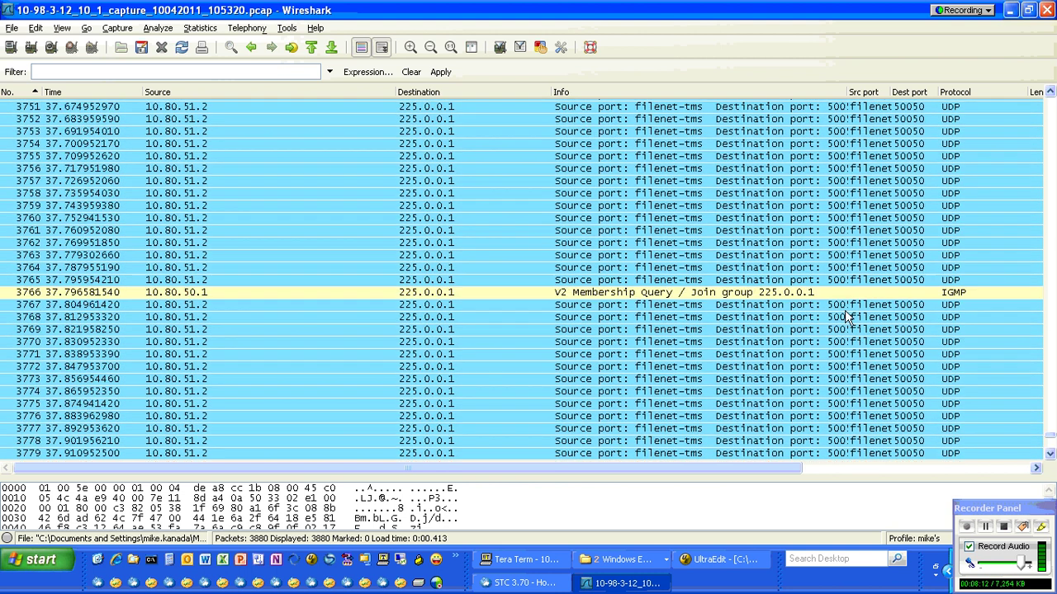
scroll(845, 312, "up", 10)
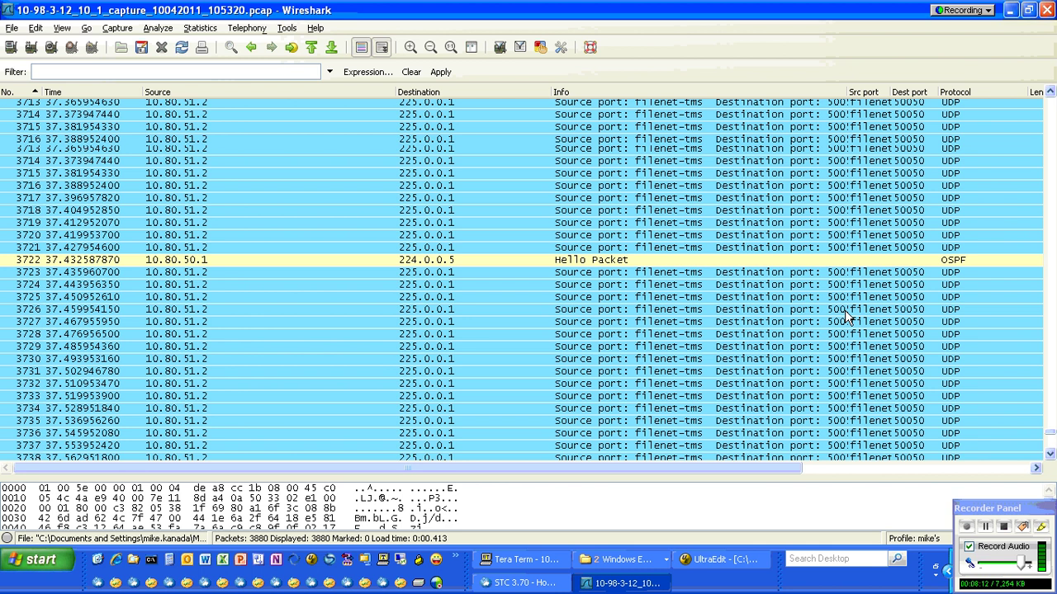
scroll(844, 314, "up", 20)
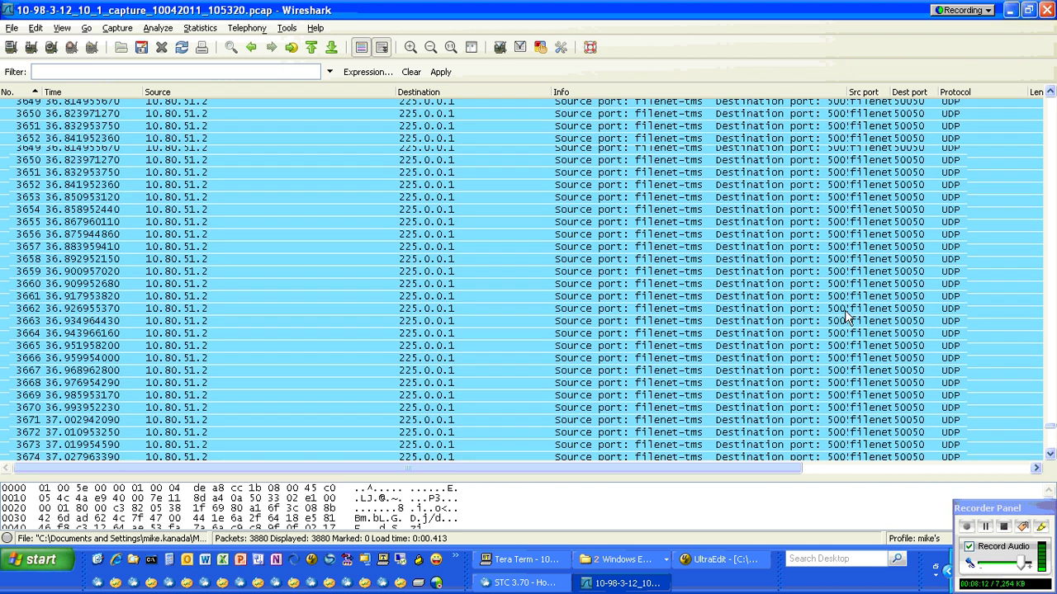
scroll(845, 316, "up", 5)
left_click(582, 250)
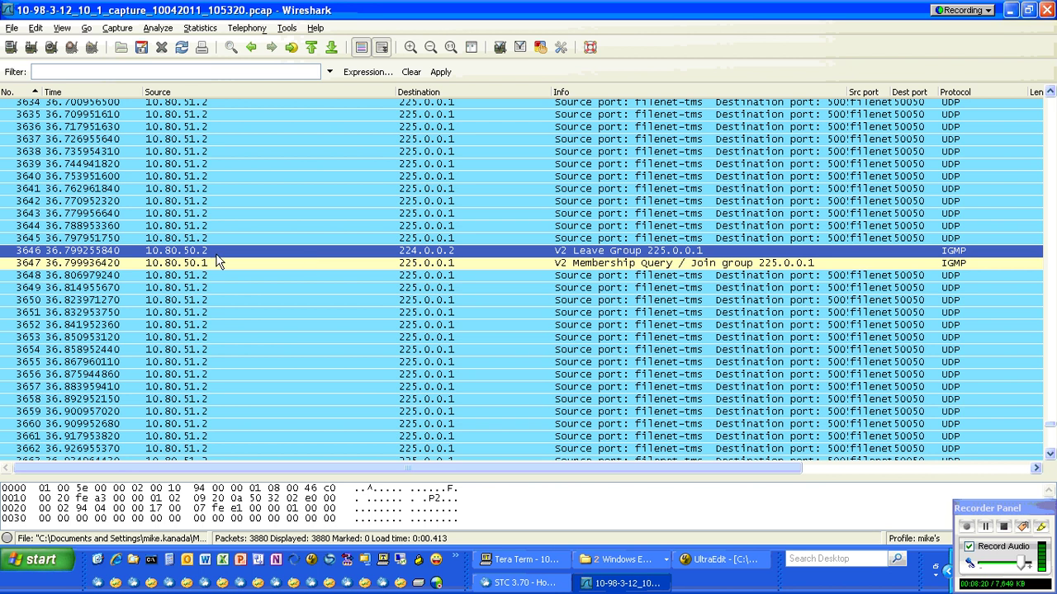
Step: Scroll to the capture's end, where UDP video stops at packet 3876 followed by LOOP and OSPF
scroll(135, 260, "down", 5)
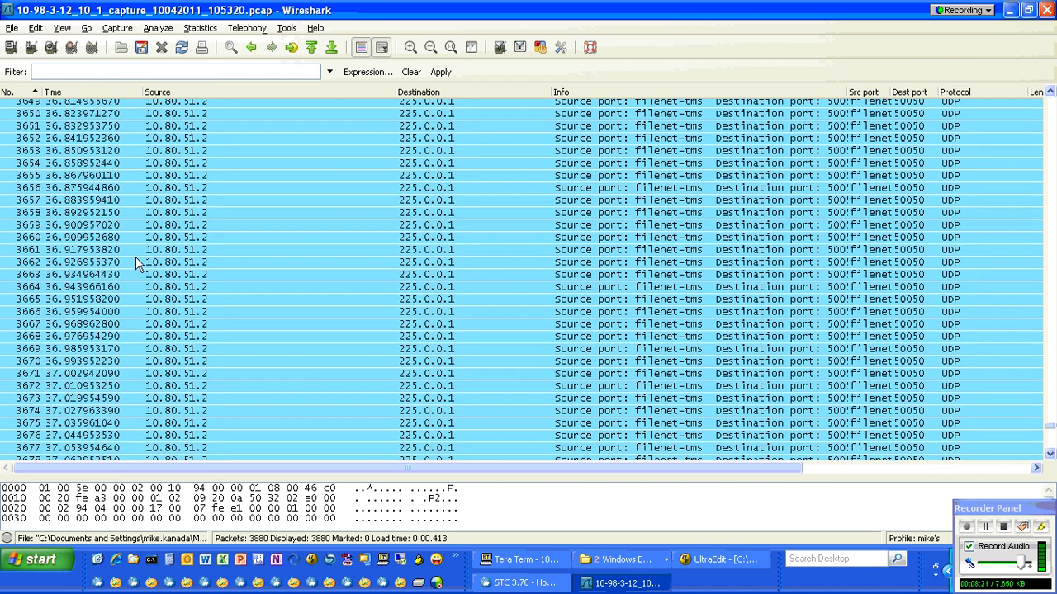
scroll(136, 262, "up", 5)
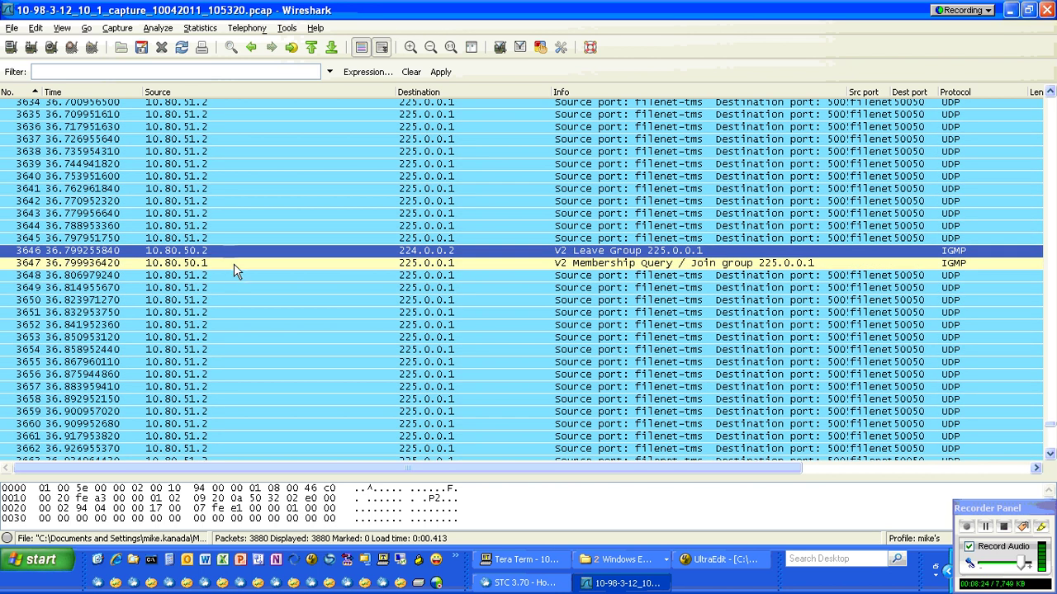
scroll(234, 263, "down", 18)
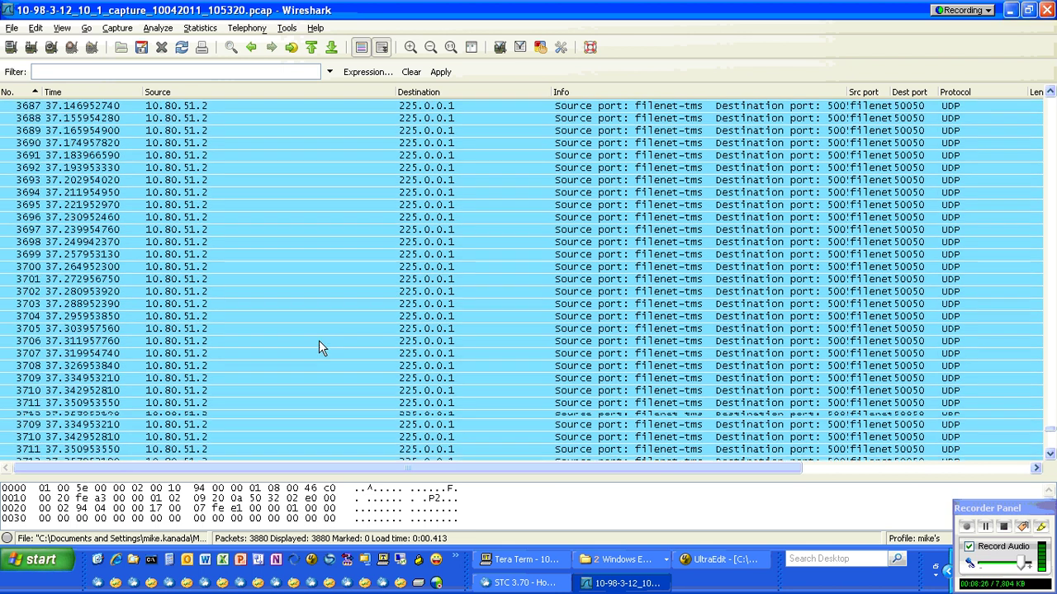
scroll(319, 340, "down", 4)
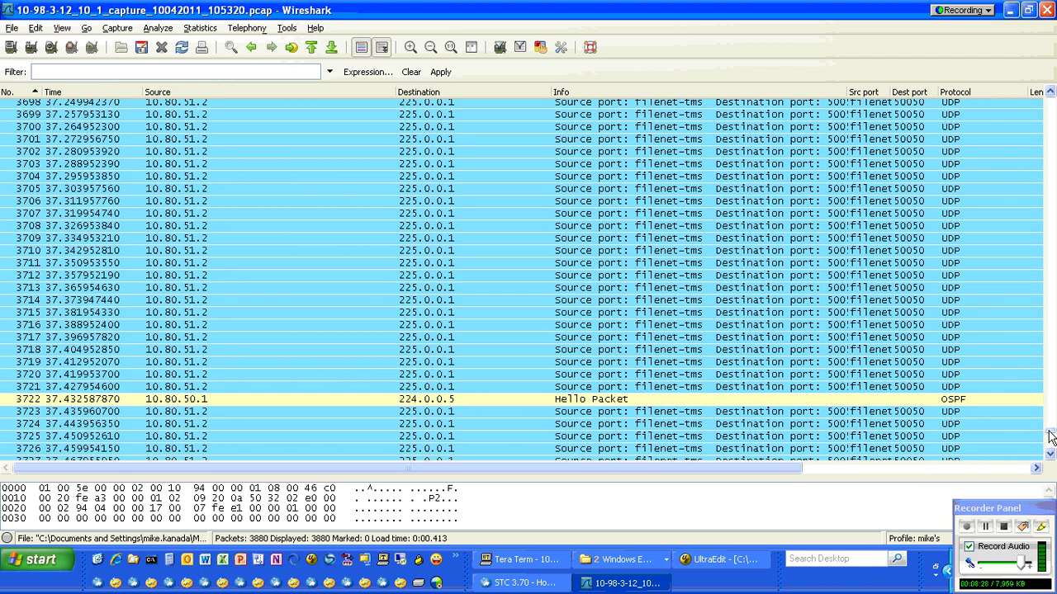
left_click_drag(1051, 437, 1051, 448)
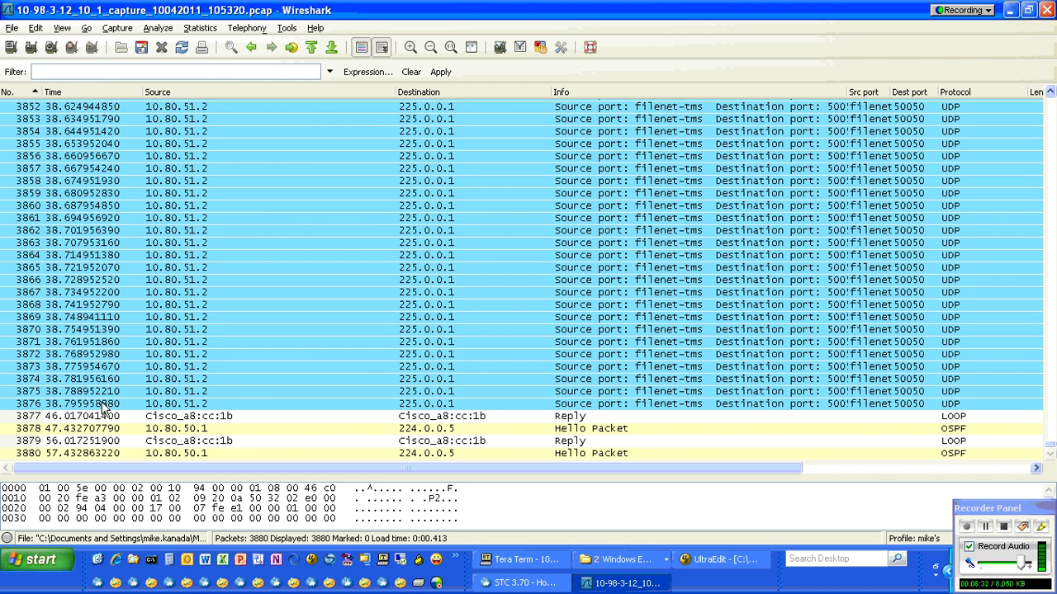
Step: Check Spirent TestCenter's Basic Traffic Results and L1 rate chart, then go back to Wireshark
left_click(513, 584)
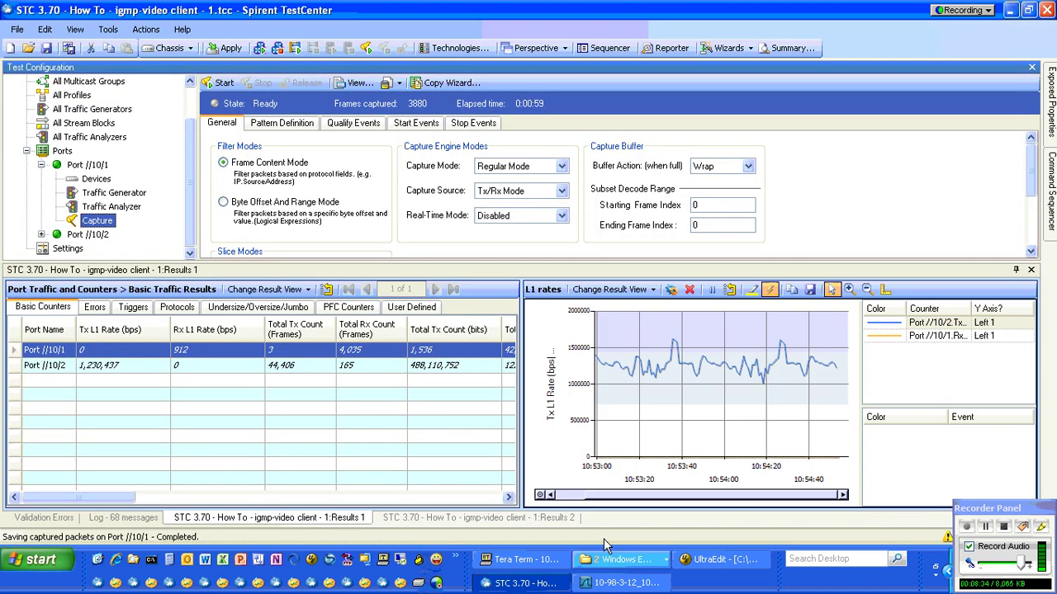
left_click_drag(712, 499, 791, 505)
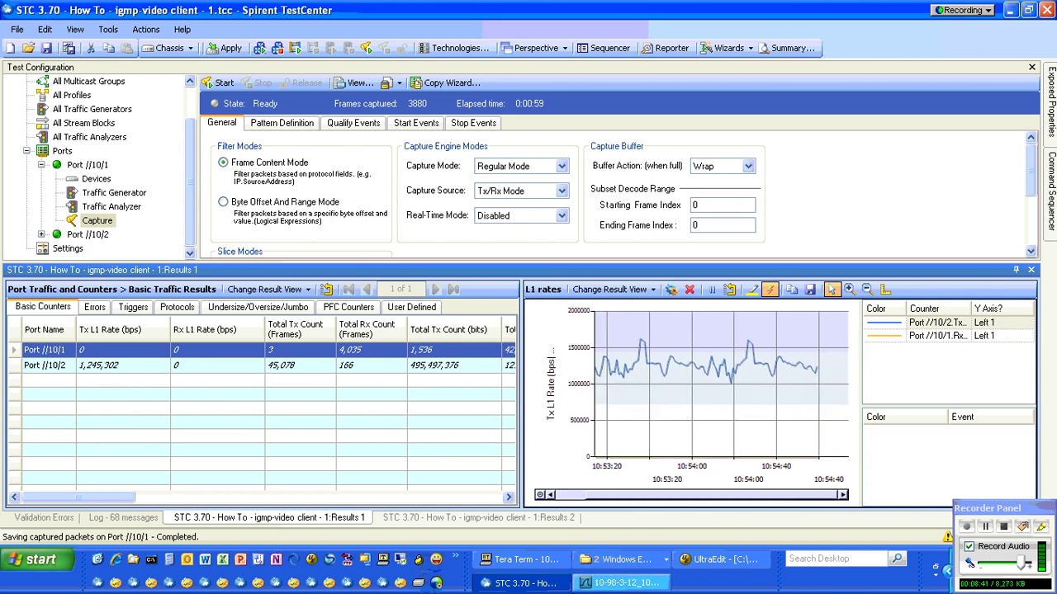
left_click(619, 583)
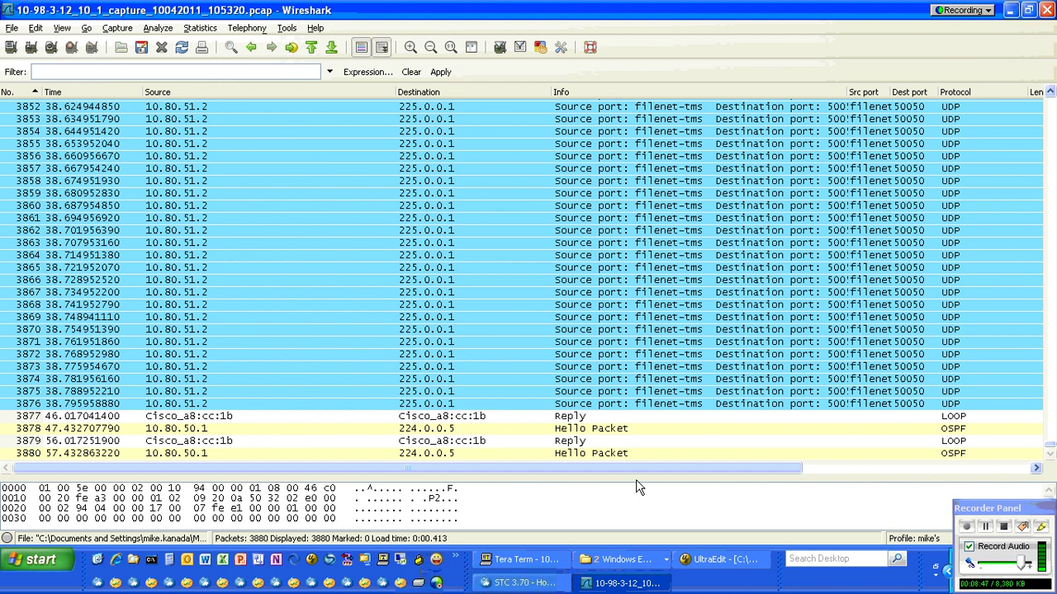
Step: Decode packet 3859's UDP stream to 225.0.0.1 as RTP using Decode As
left_click_drag(637, 475, 636, 281)
left_click(609, 194)
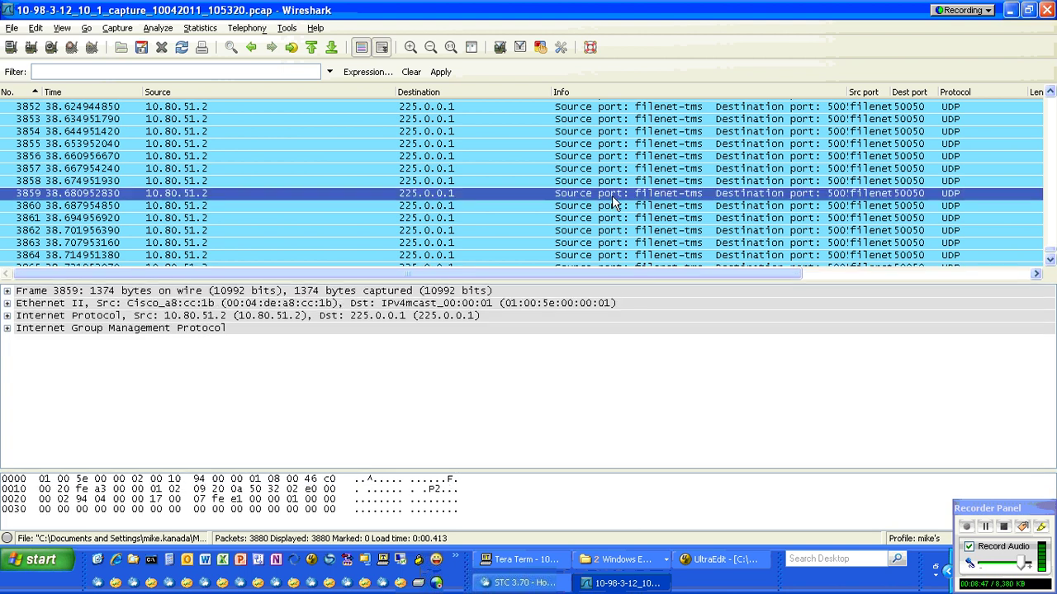
left_click(8, 341)
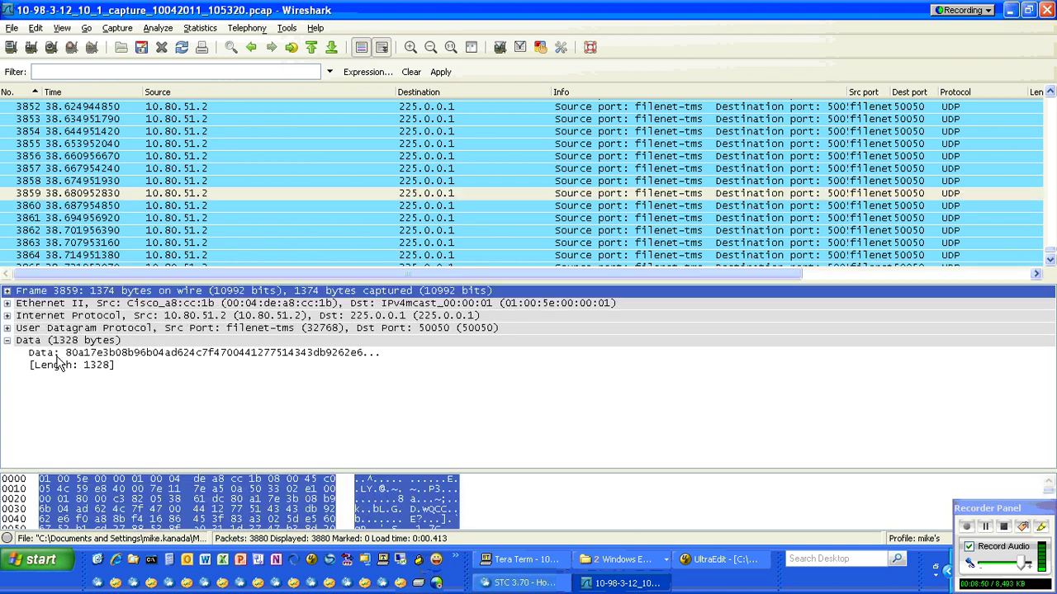
right_click(73, 353)
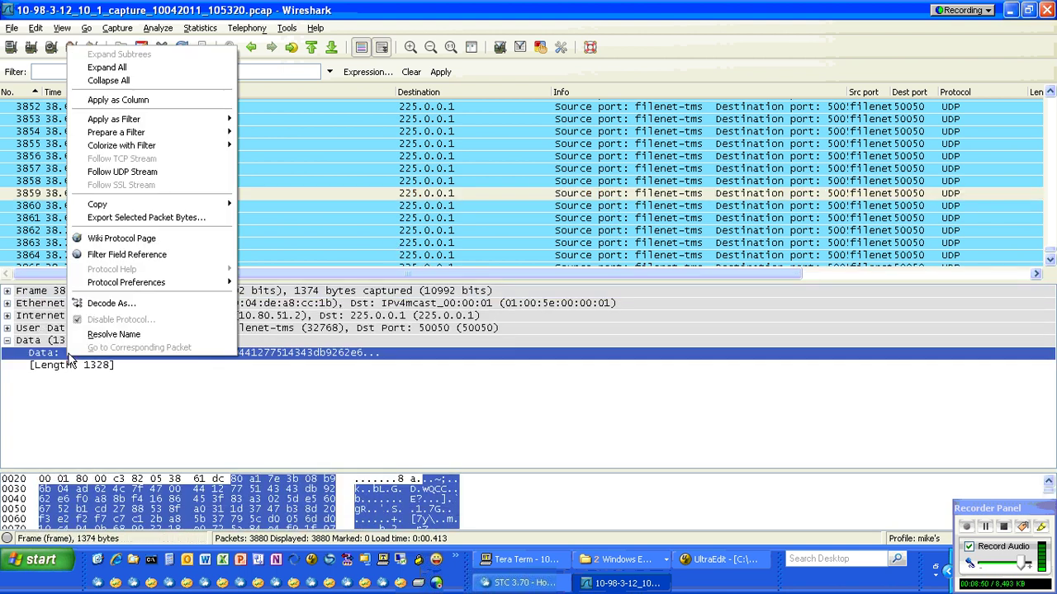
left_click(121, 309)
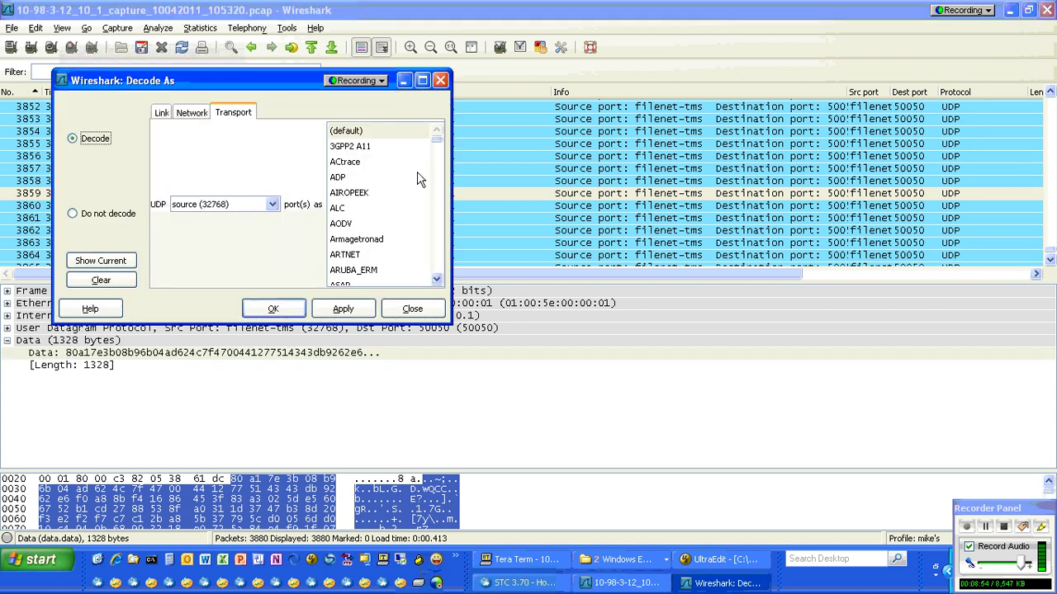
left_click_drag(430, 140, 431, 235)
left_click(376, 283)
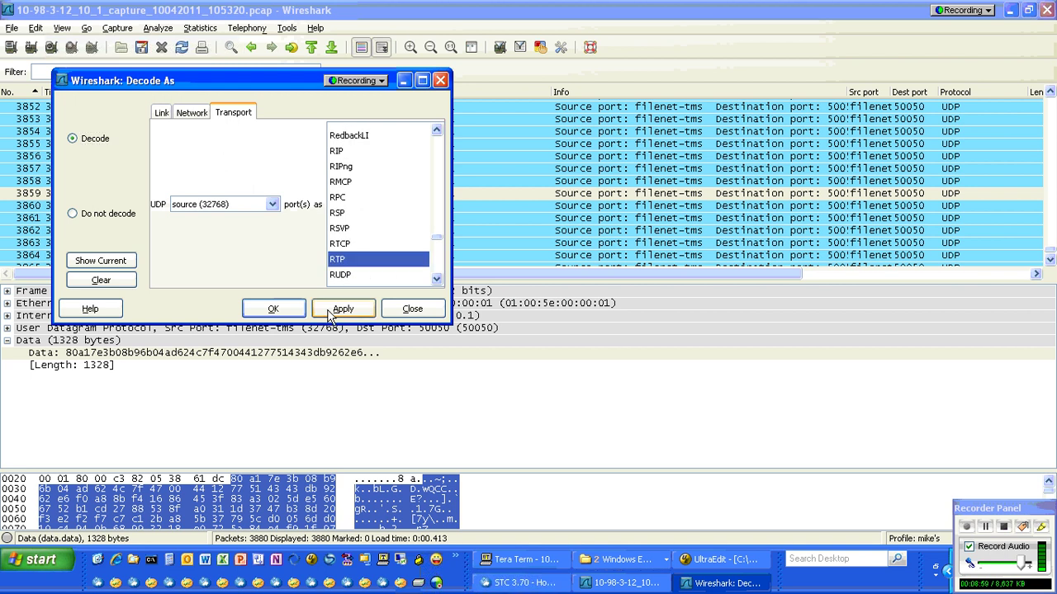
left_click(274, 316)
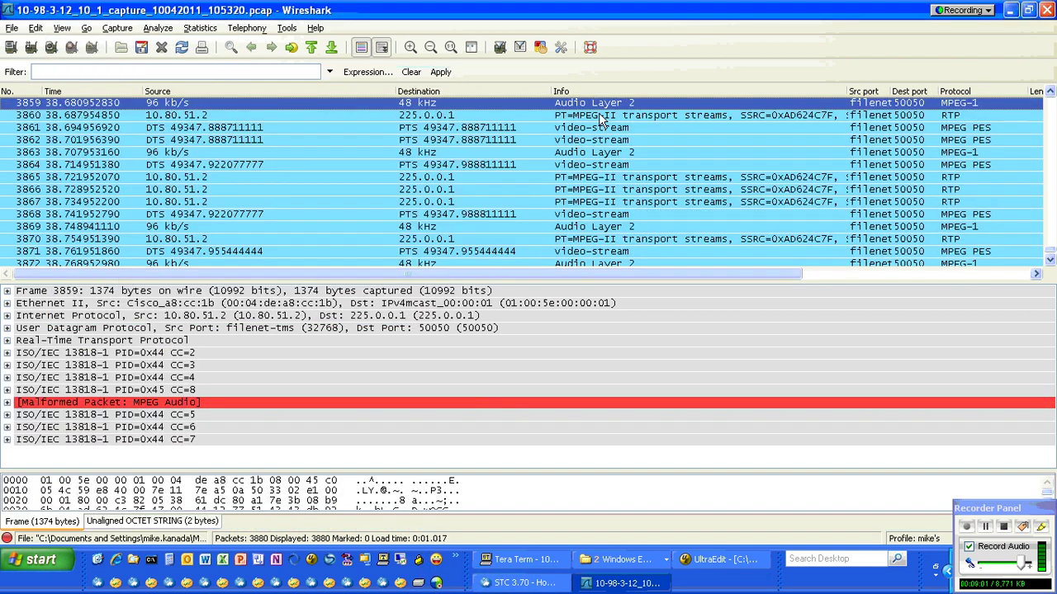
Step: Inspect the RTP-decoded packets 3860, 3865, 3862 and 3863, including its Malformed Packet entry
left_click(600, 115)
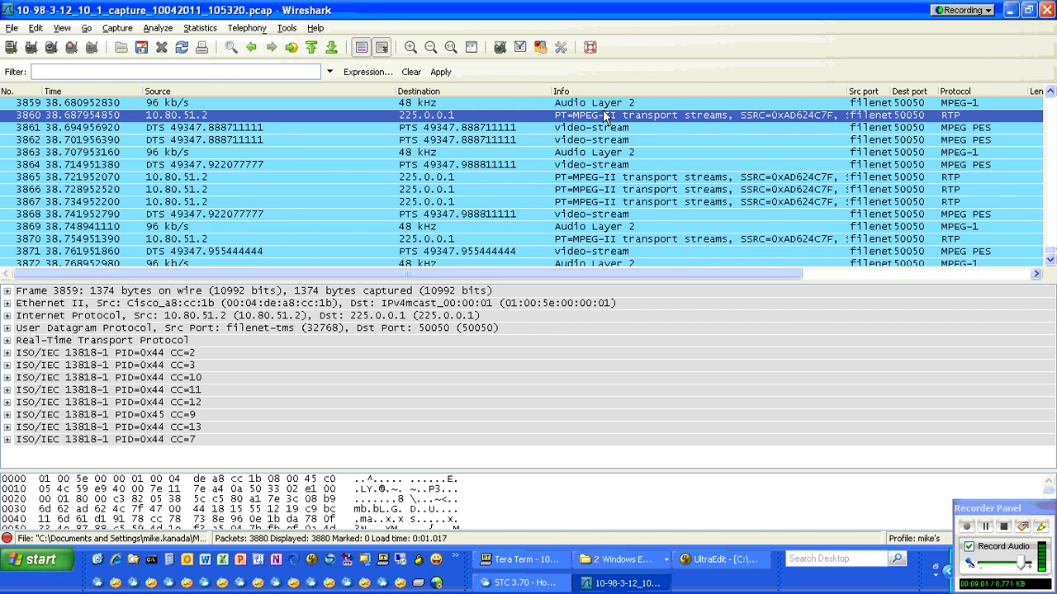
left_click(605, 177)
left_click(592, 141)
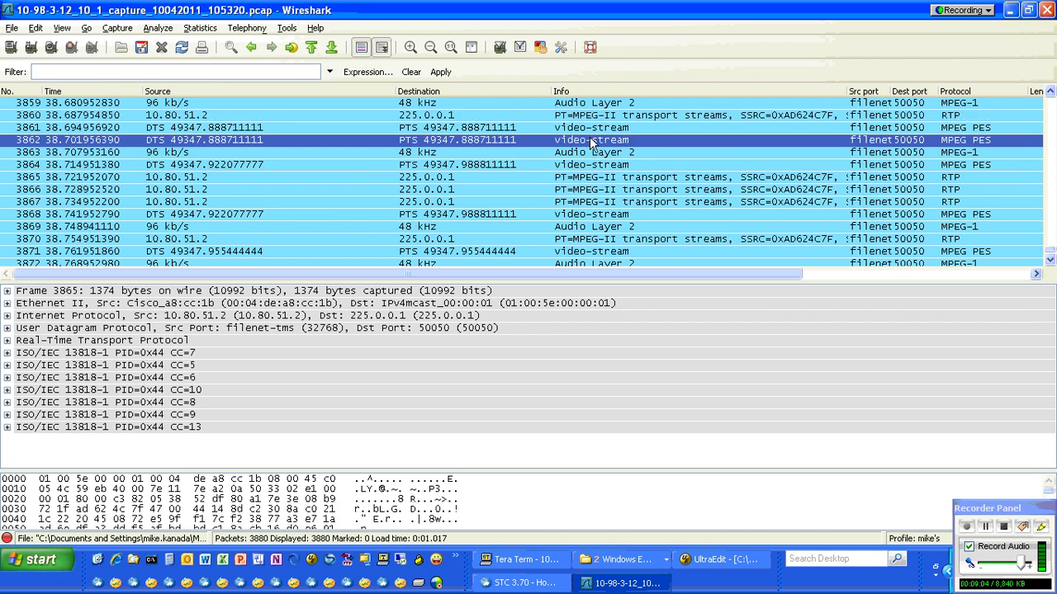
left_click(592, 152)
Step: Step through the MPEG-II transport-stream packets CC=11 to CC=15, then return to Spirent TestCenter
left_click(142, 414)
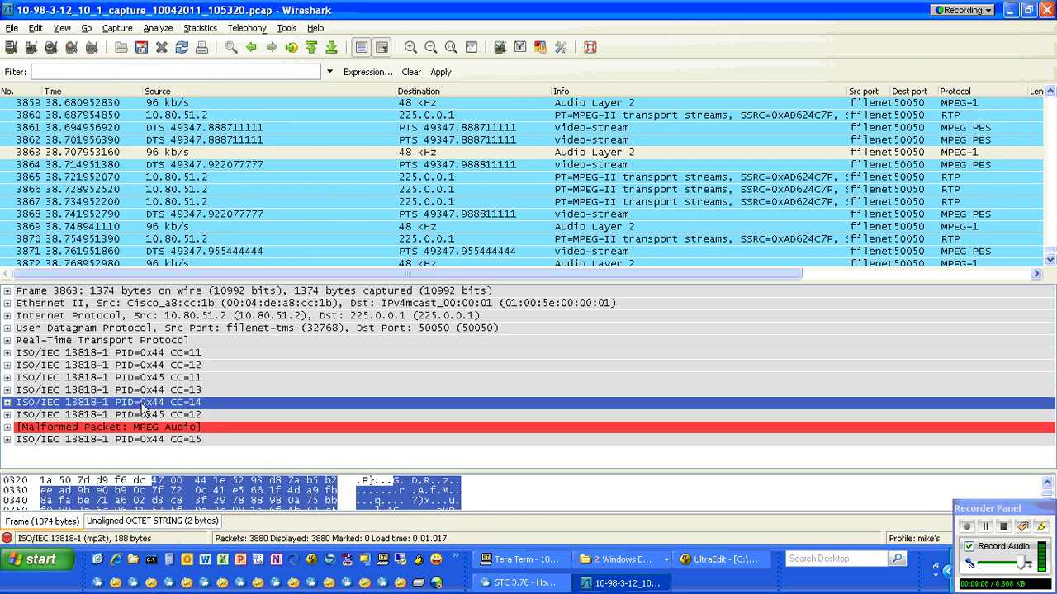
key("Up")
key("Up")
key("Up")
key("Up")
key("Up")
key("Down")
key("Down")
key("Down")
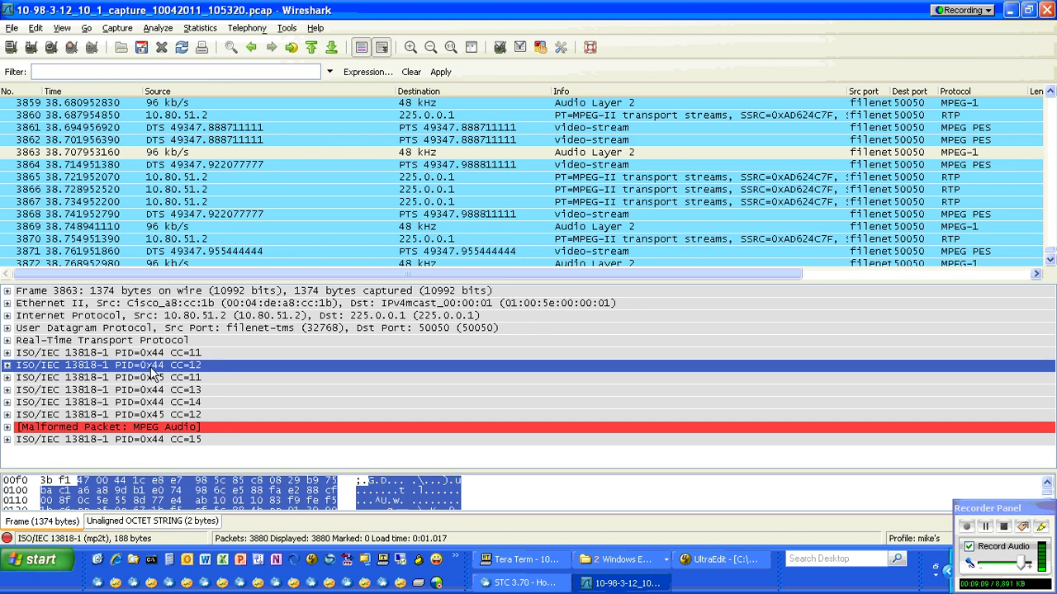
key("Down")
key("Down")
key("Down")
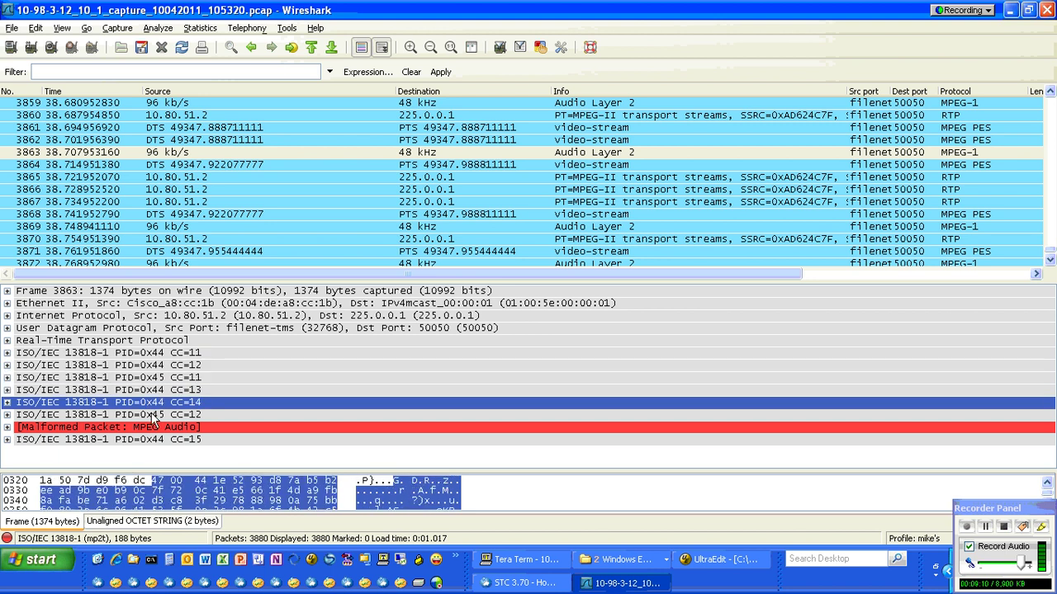
left_click(153, 440)
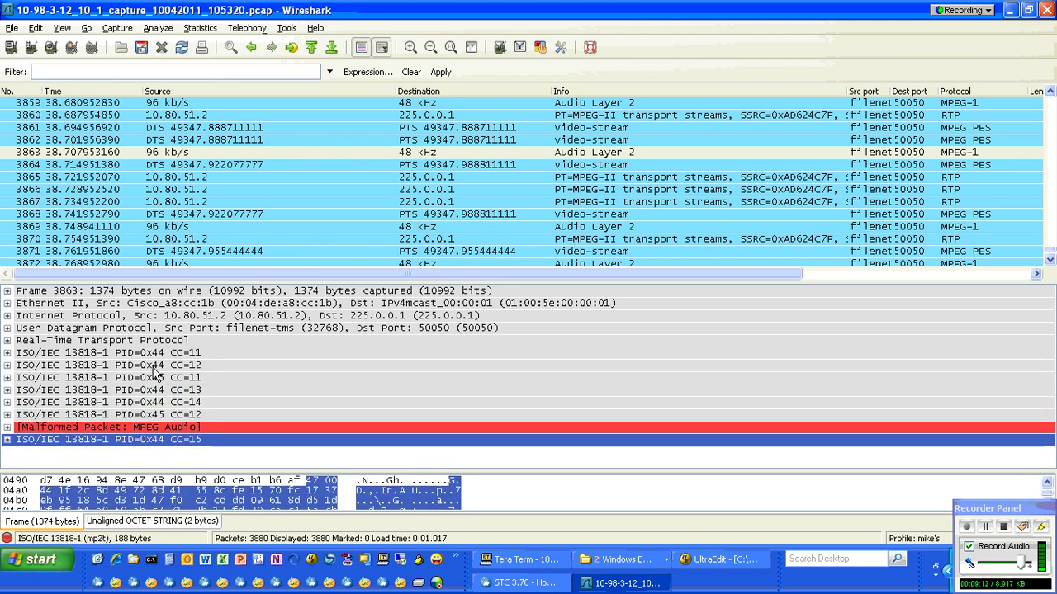
left_click(166, 354)
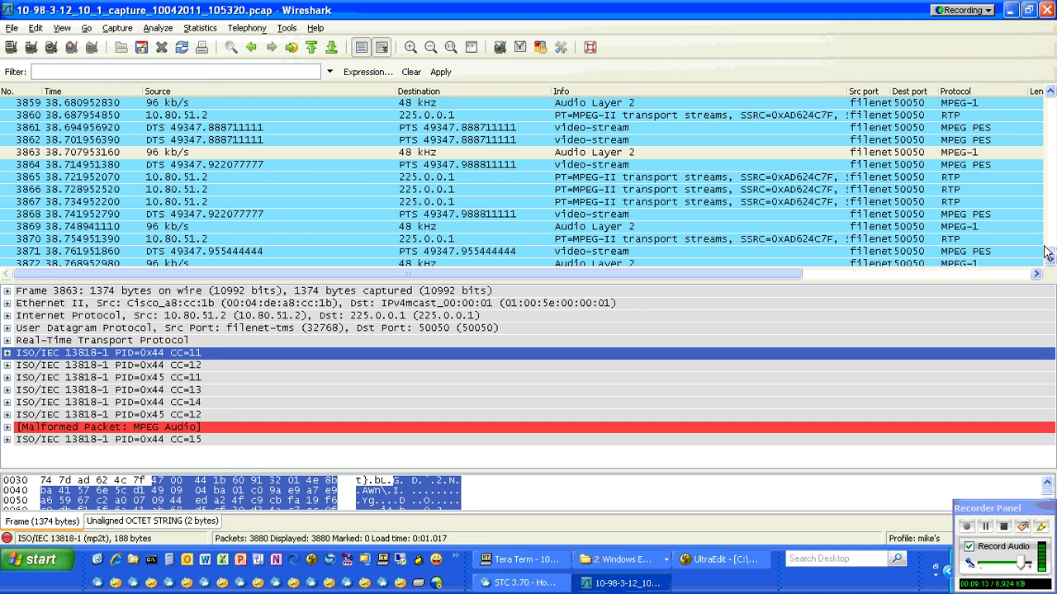
left_click_drag(1049, 252, 1044, 95)
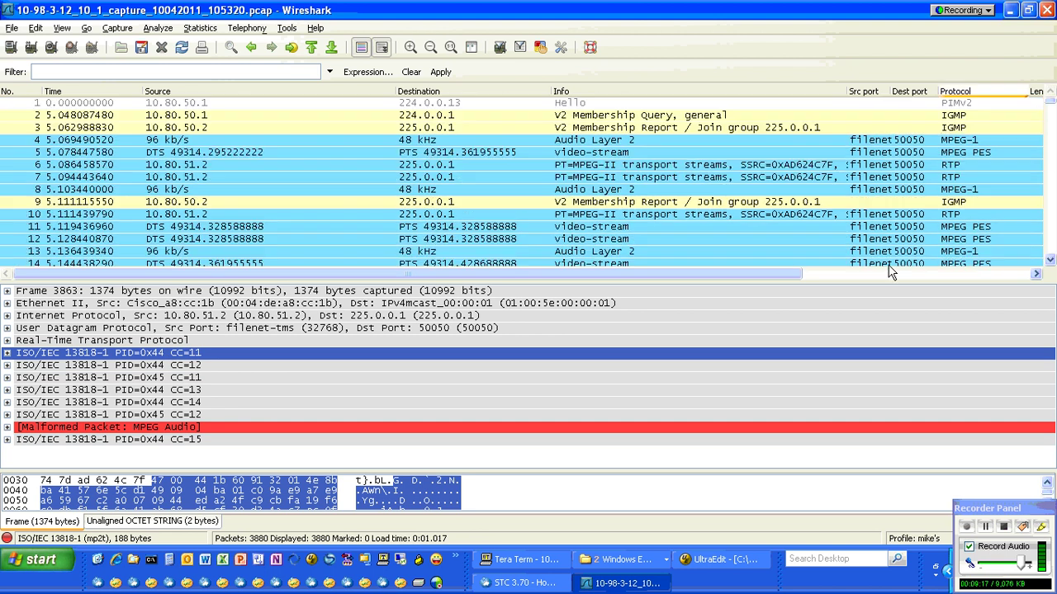
left_click(550, 584)
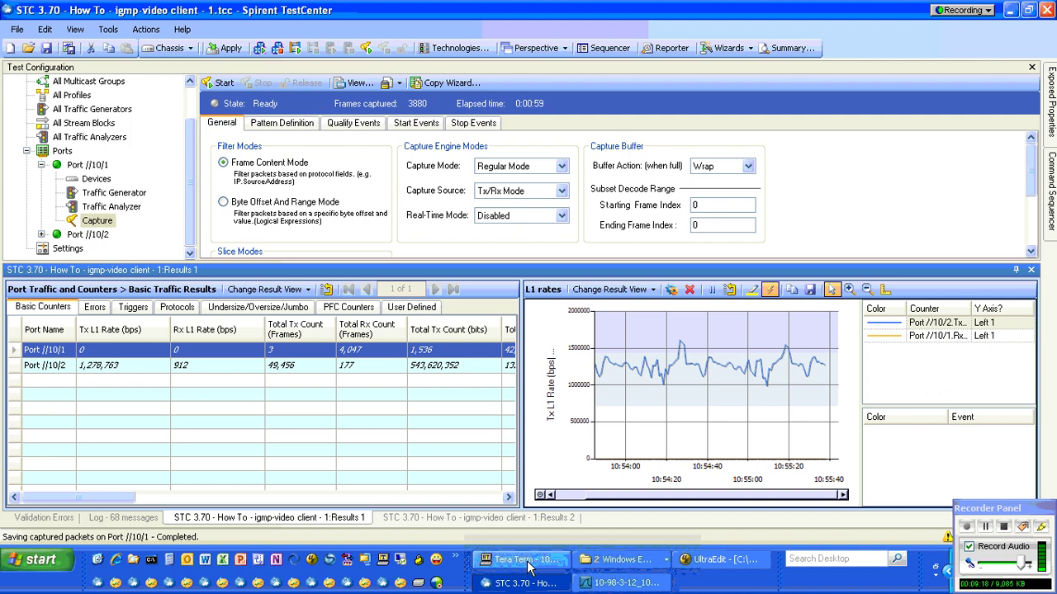
left_click(718, 560)
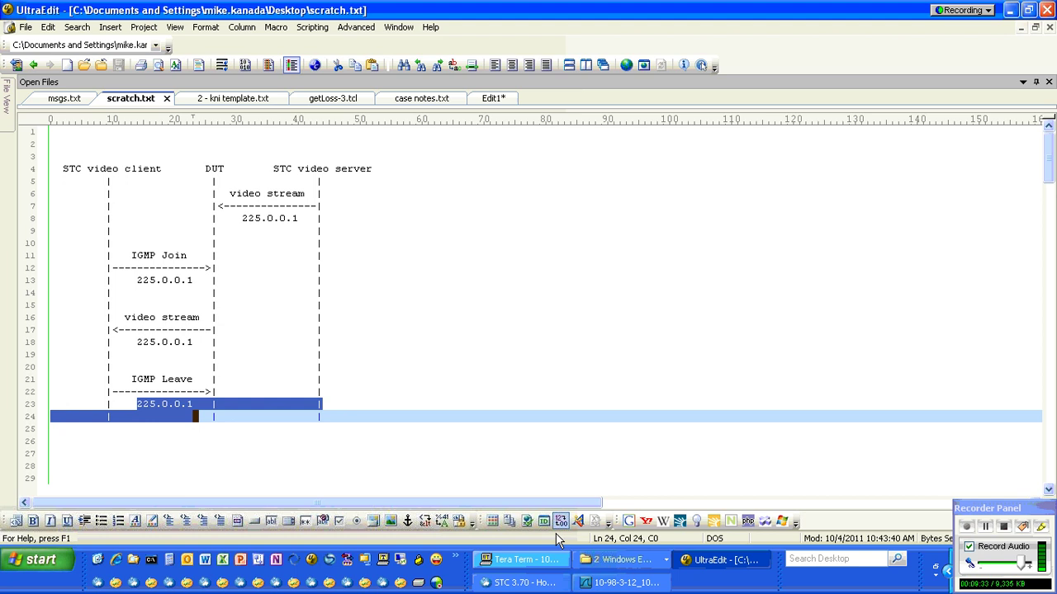
left_click(523, 582)
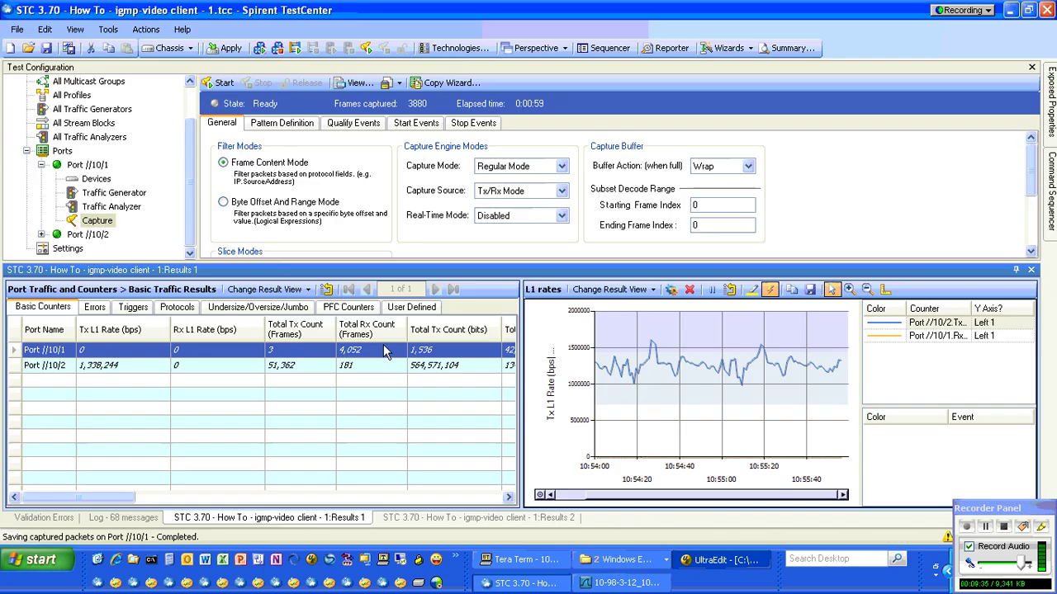
Step: Check multicast group 225.0.0.1, then the video client's IGMPv2 Ipv4Group 1 membership on Port //10/1
left_click(83, 81)
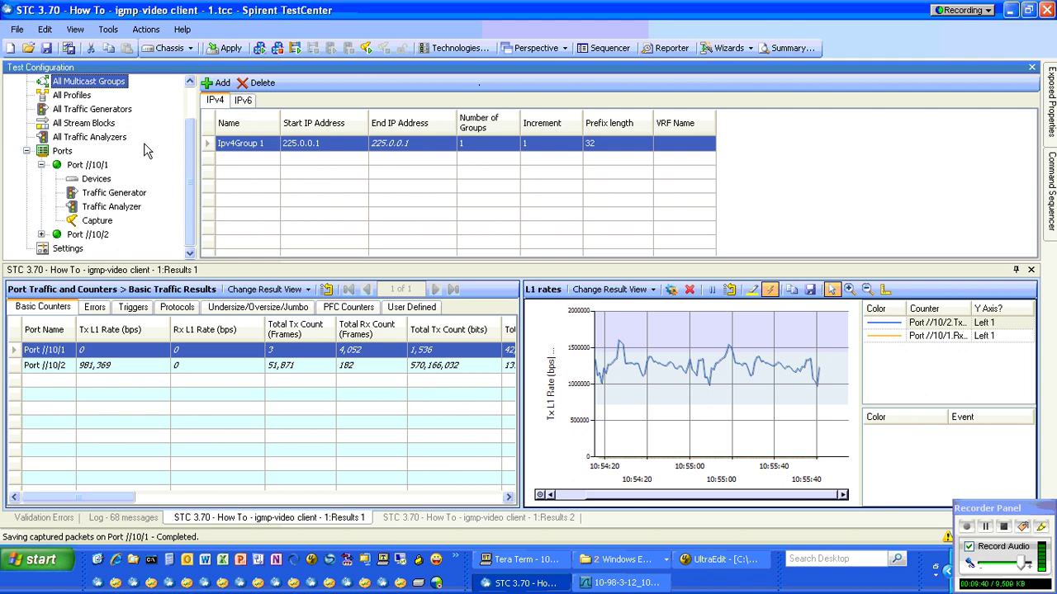
left_click(103, 183)
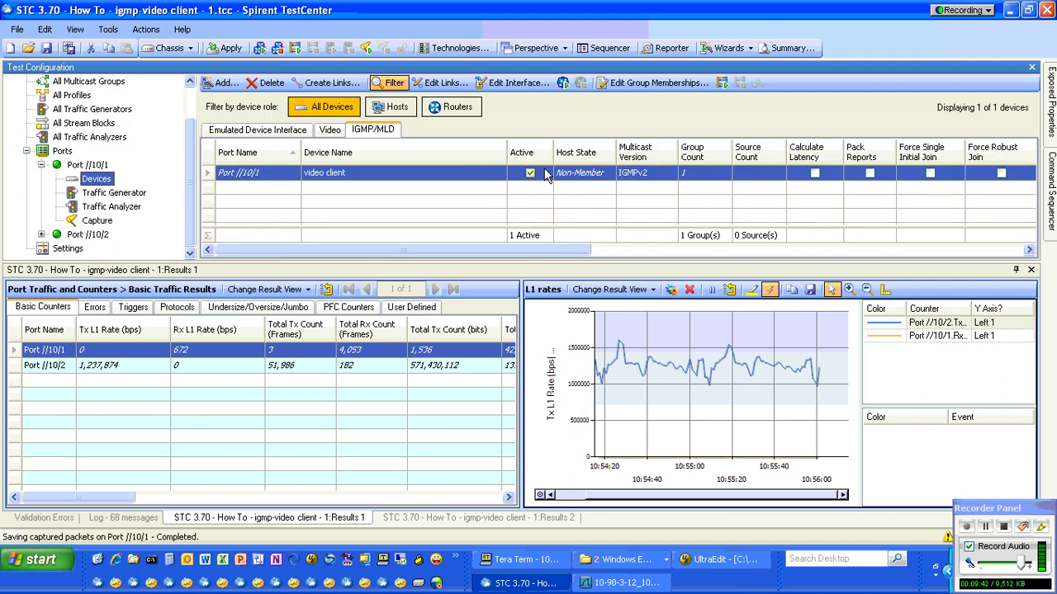
left_click(654, 82)
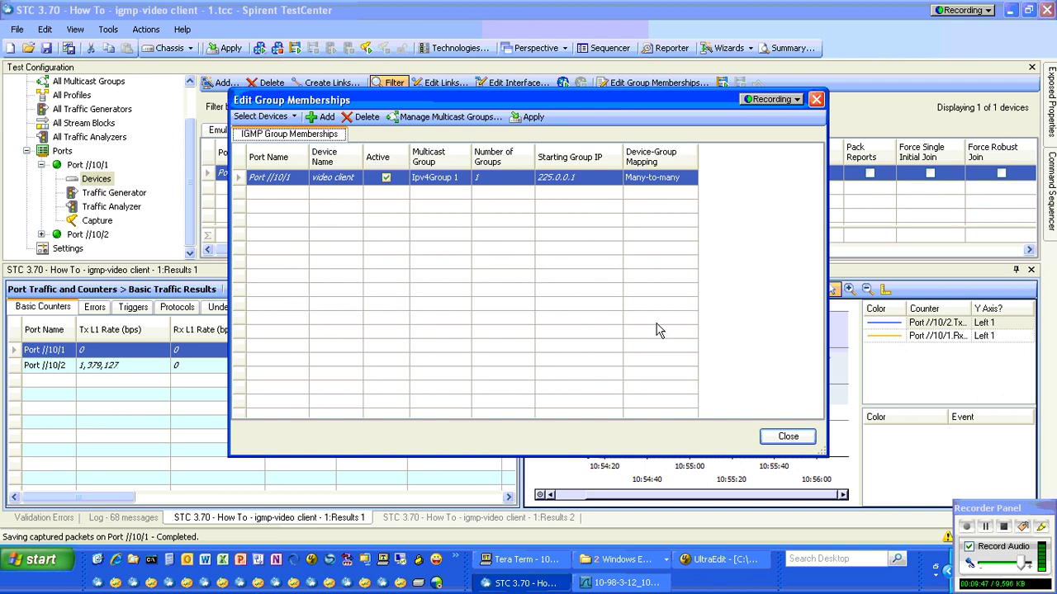
left_click(788, 437)
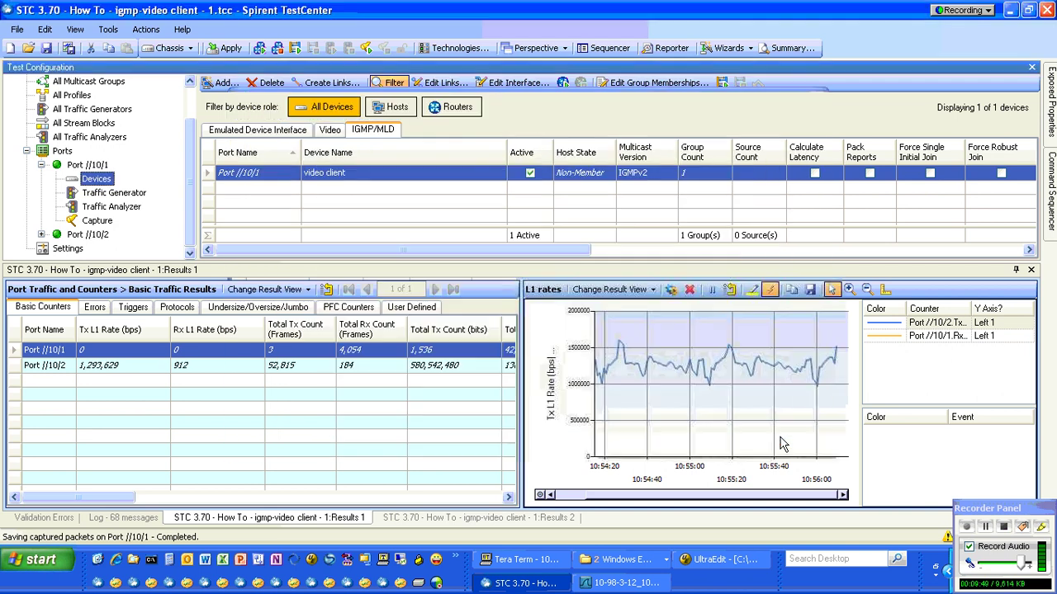